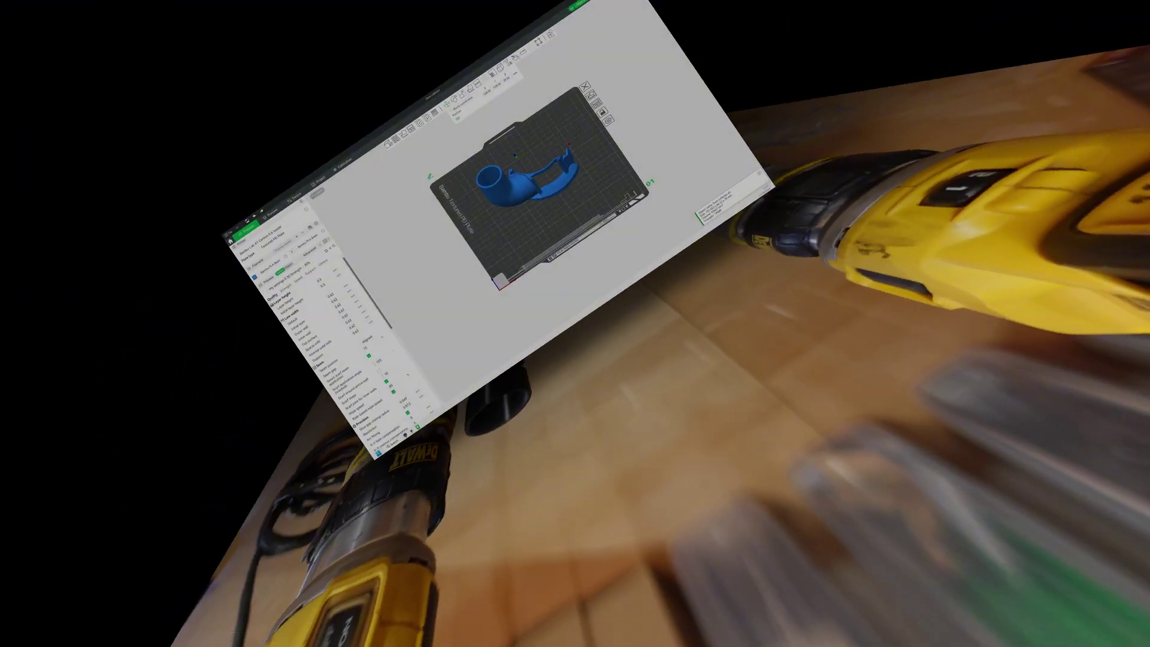
# Load Generic Airlock with logo.stl as a part of the dust collector and orbit around it.
pyautogui.press('Escape')
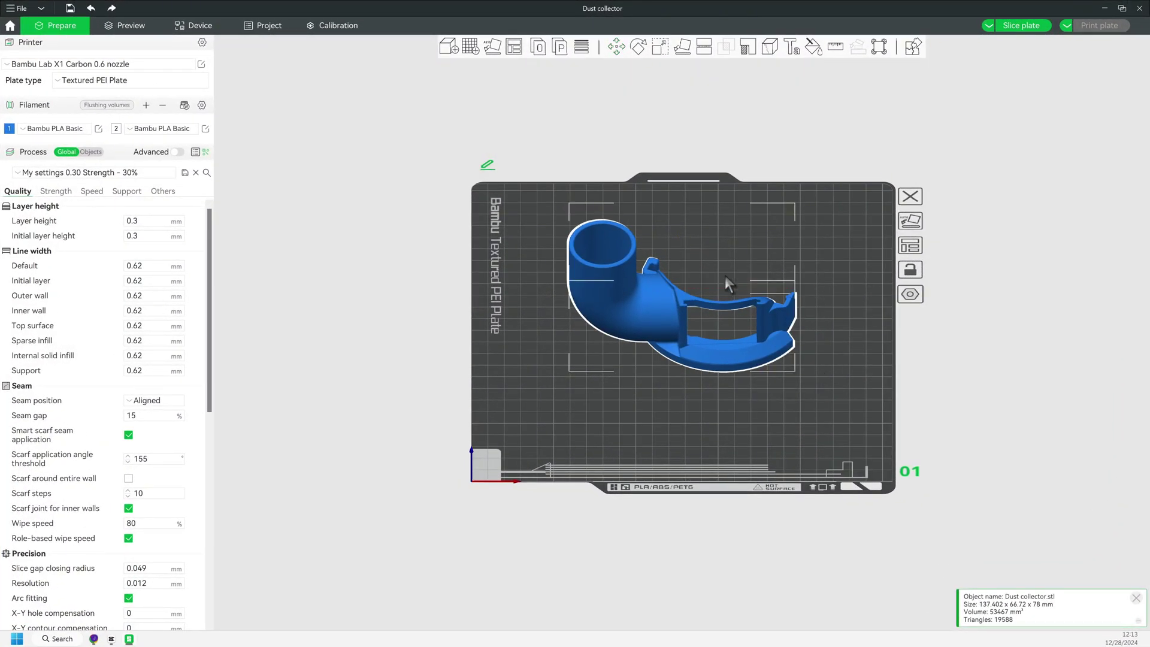
pyautogui.rightClick(625, 312)
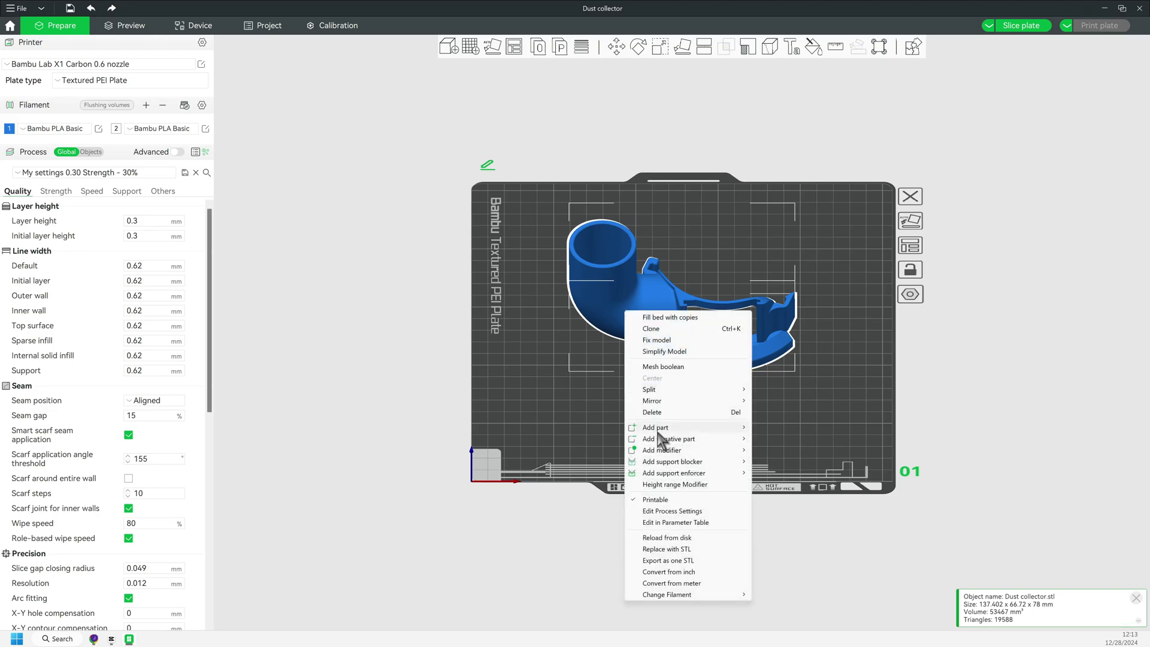
pyautogui.moveTo(719, 427)
pyautogui.click(773, 427)
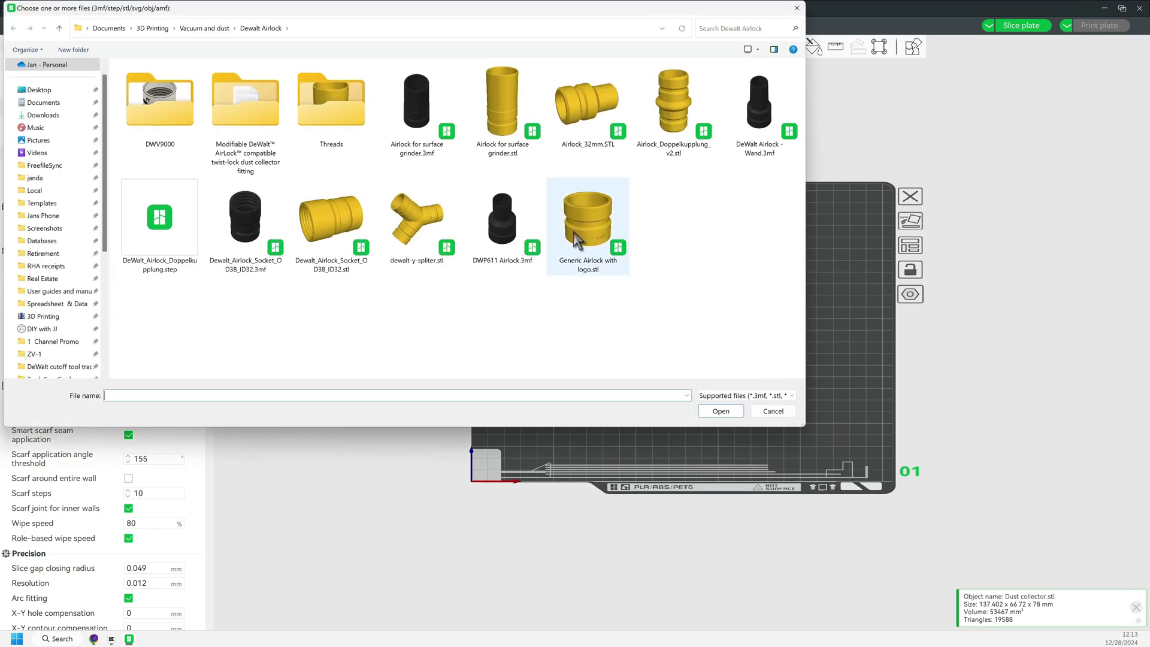
pyautogui.doubleClick(599, 258)
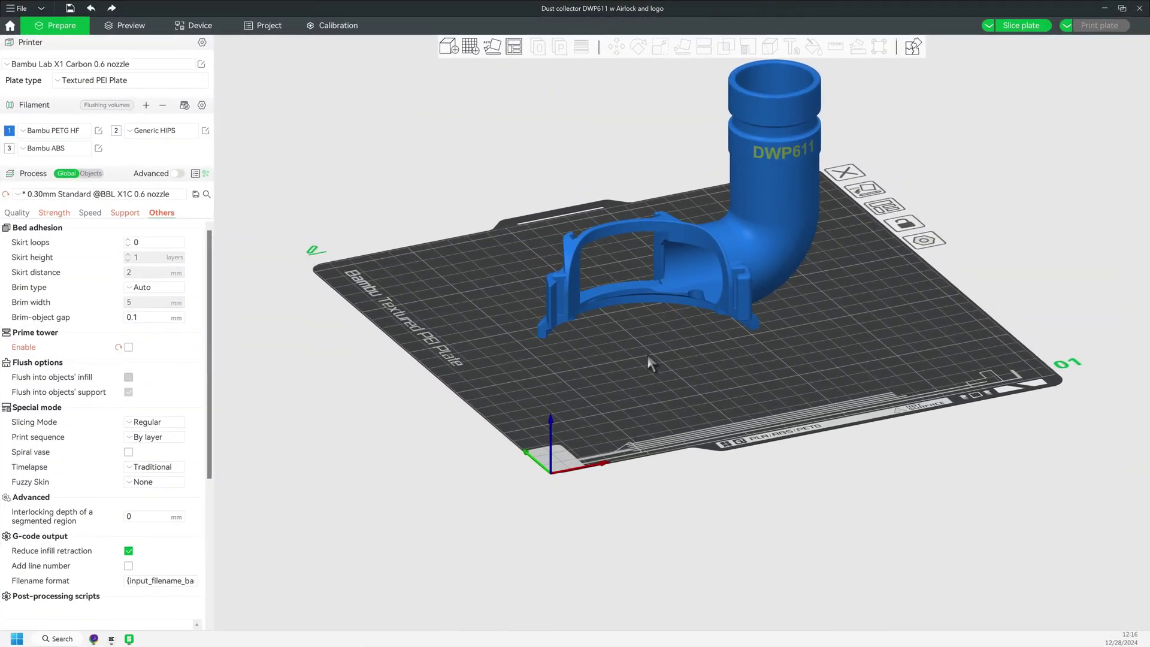
pyautogui.moveTo(646, 353); pyautogui.dragTo(627, 371)
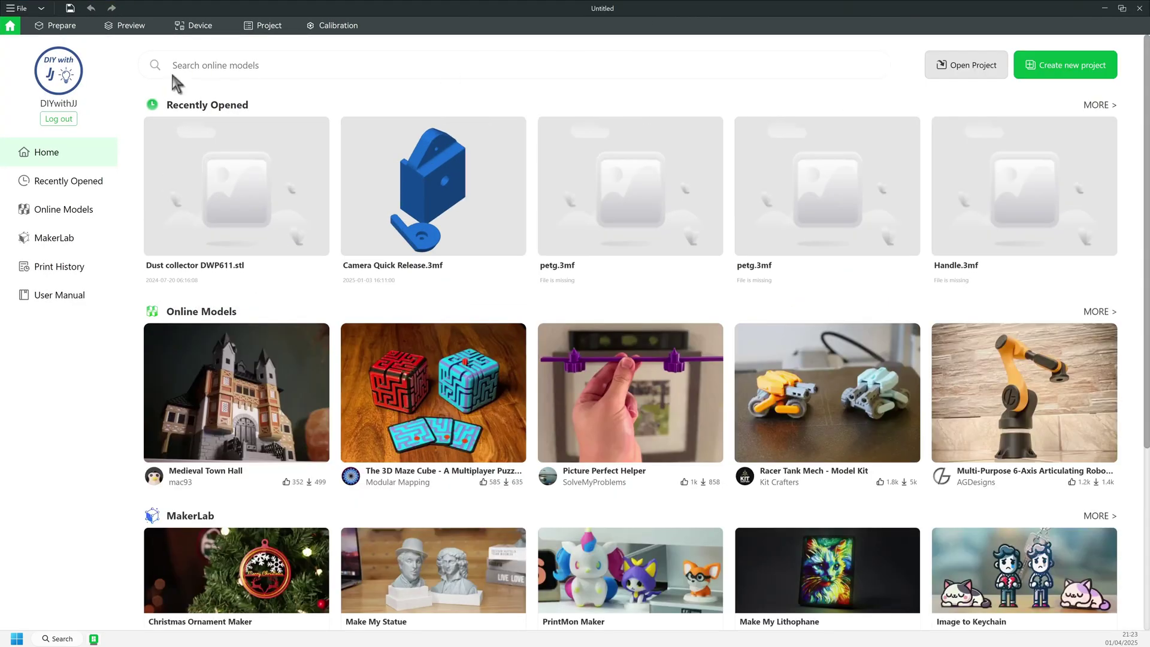
# On the Prepare tab, import Dust collector DWP611.stl with Ctrl+I.
pyautogui.click(61, 25)
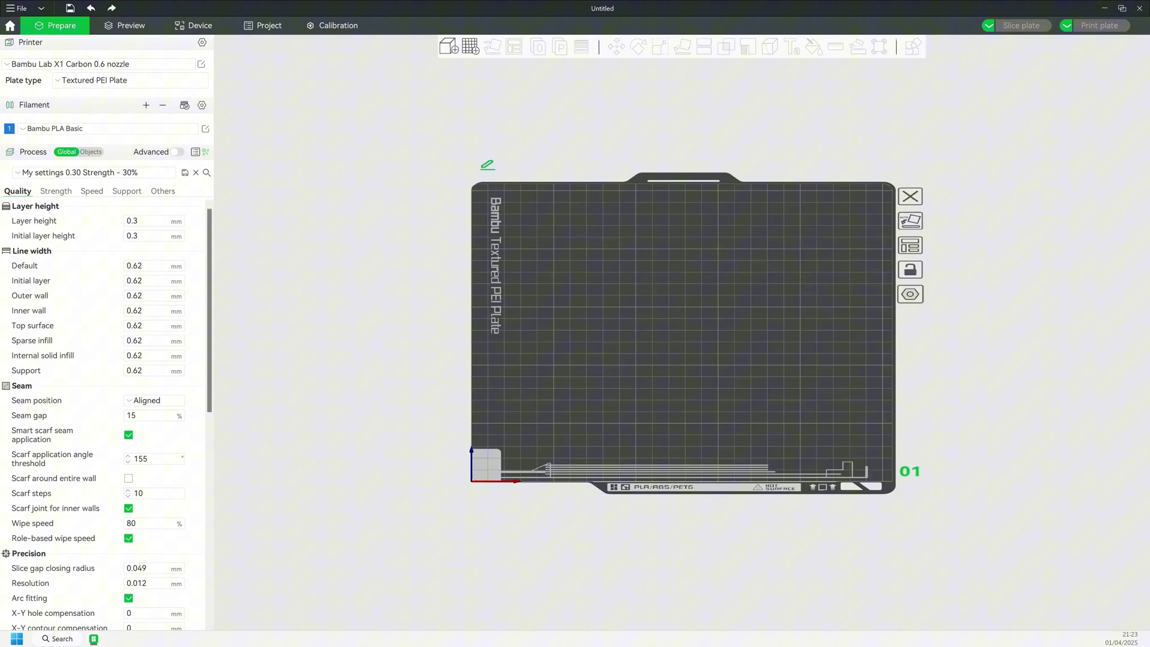
pyautogui.hotkey('ctrl', 'i')
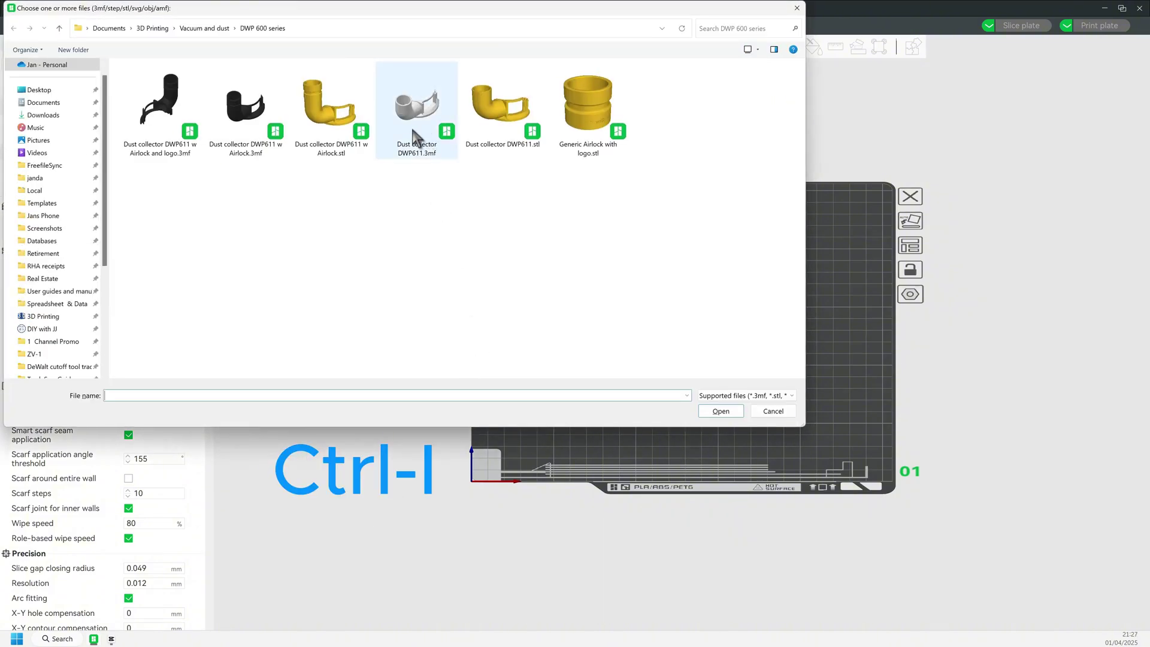
pyautogui.doubleClick(501, 113)
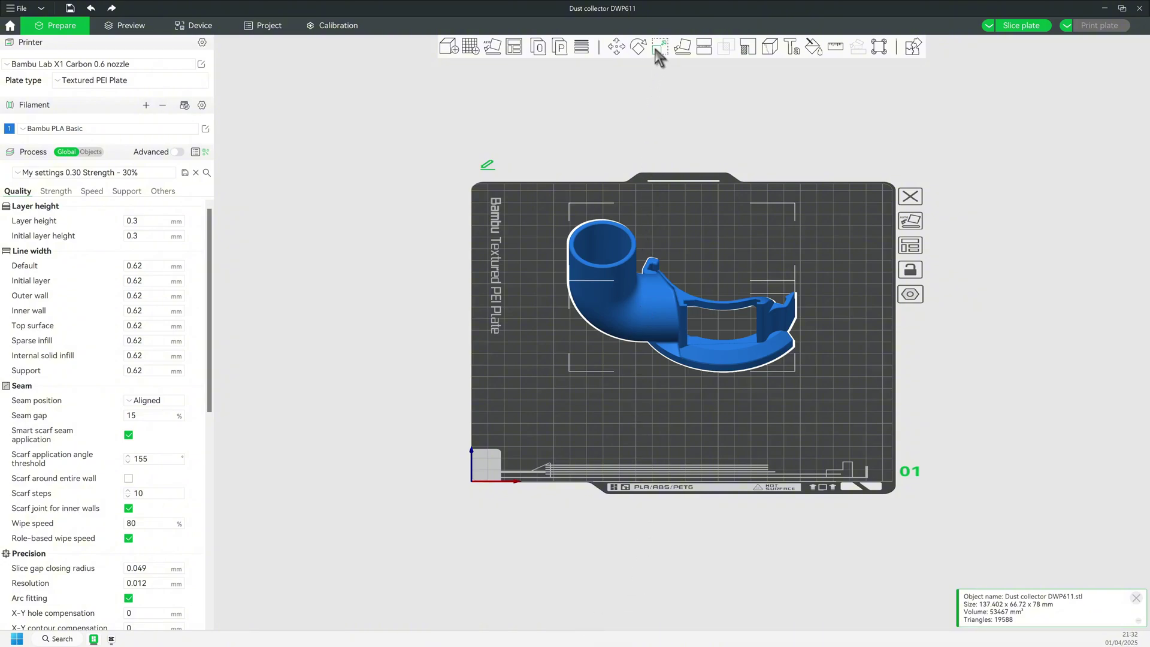
pyautogui.click(659, 48)
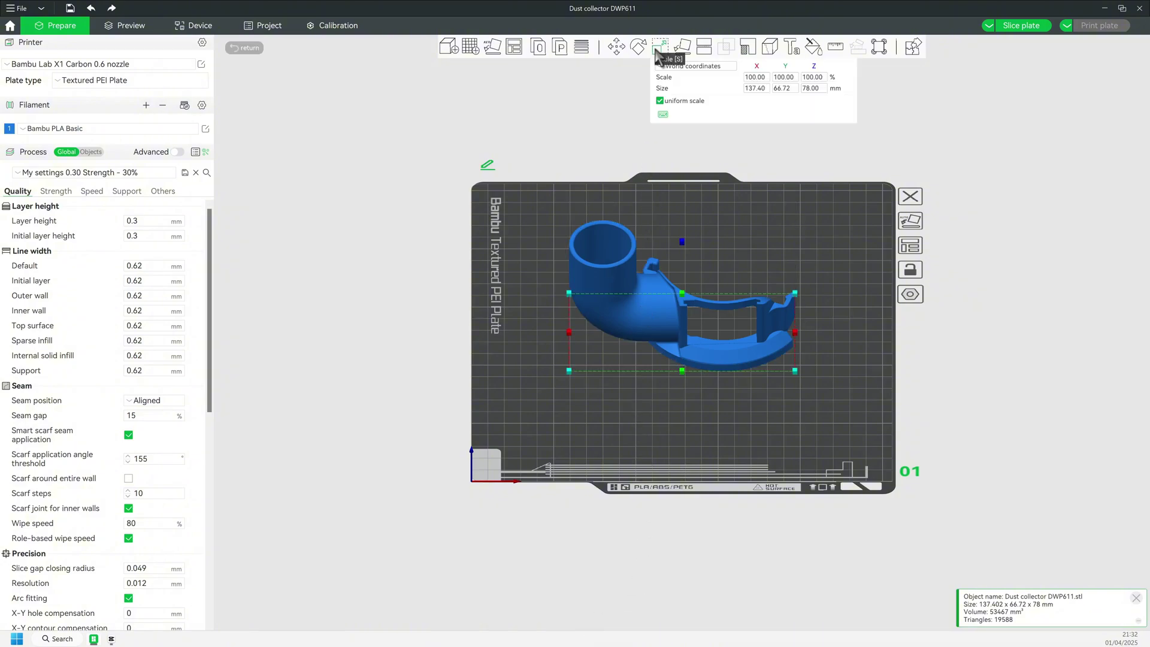
pyautogui.click(808, 87)
pyautogui.click(841, 323)
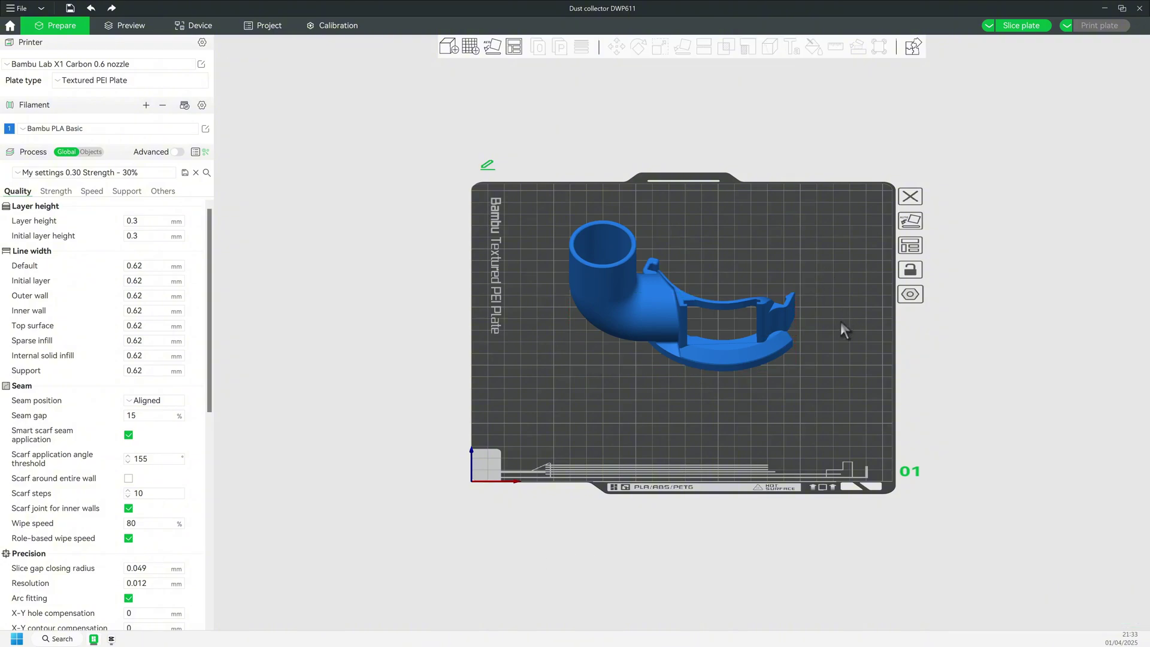
# Load Generic Airlock with logo.stl as an extra part of the selected dust collector.
pyautogui.click(659, 319)
pyautogui.rightClick(659, 312)
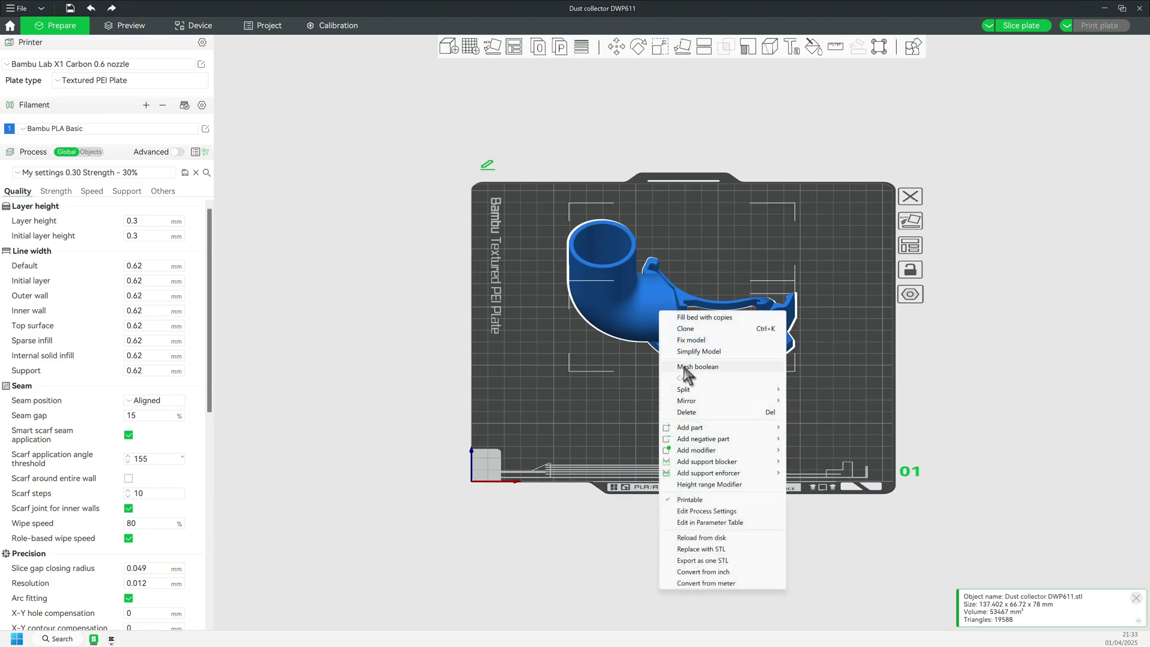
pyautogui.moveTo(716, 428)
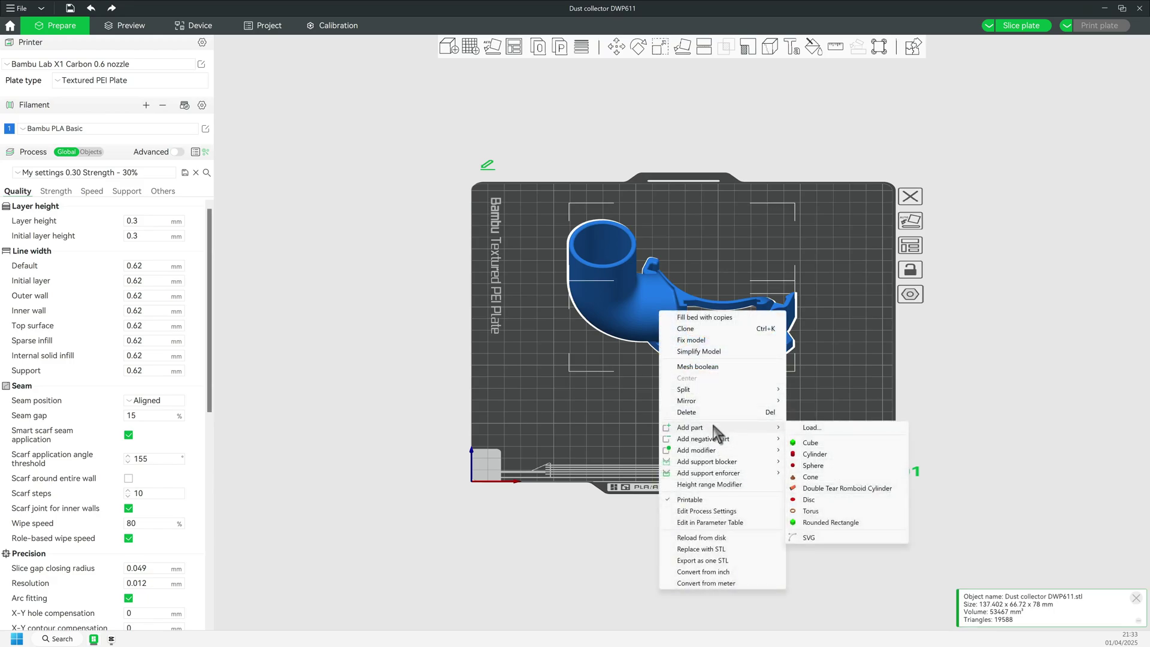
pyautogui.click(810, 428)
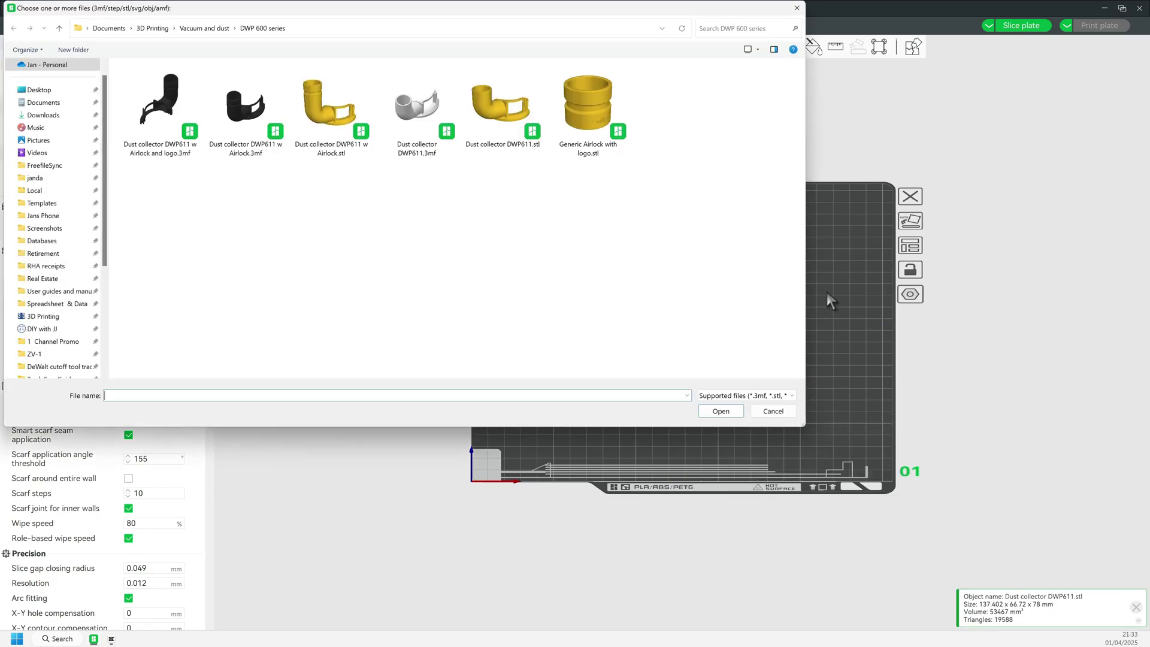
pyautogui.doubleClick(600, 107)
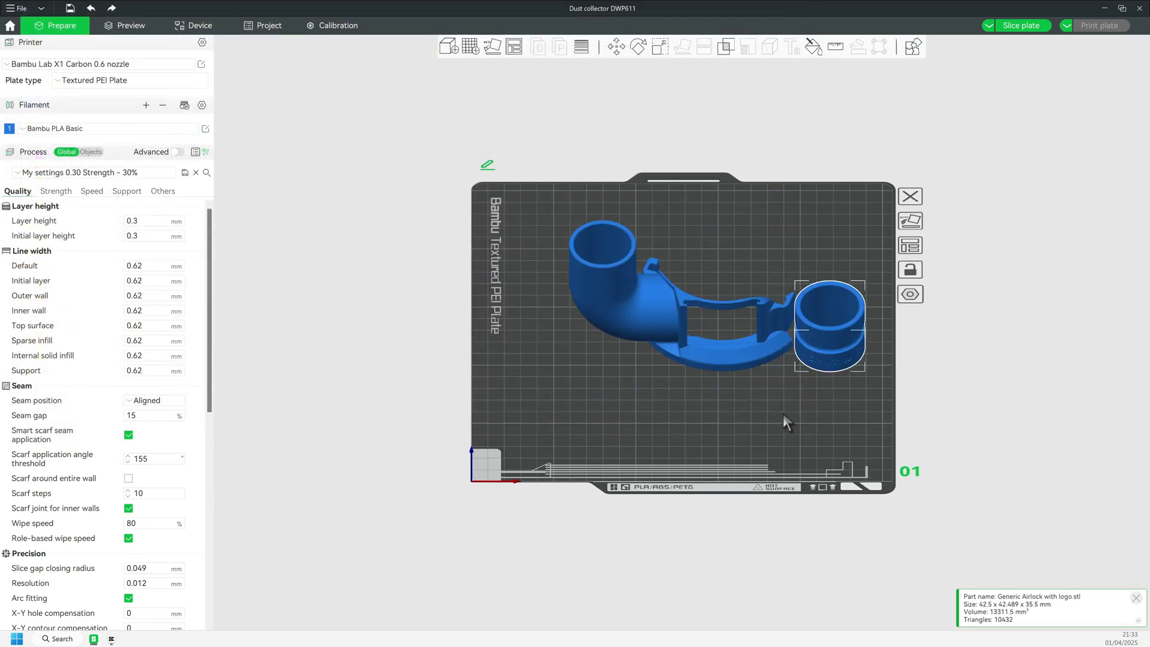
# Center the airlock part, then delete it.
pyautogui.rightClick(814, 325)
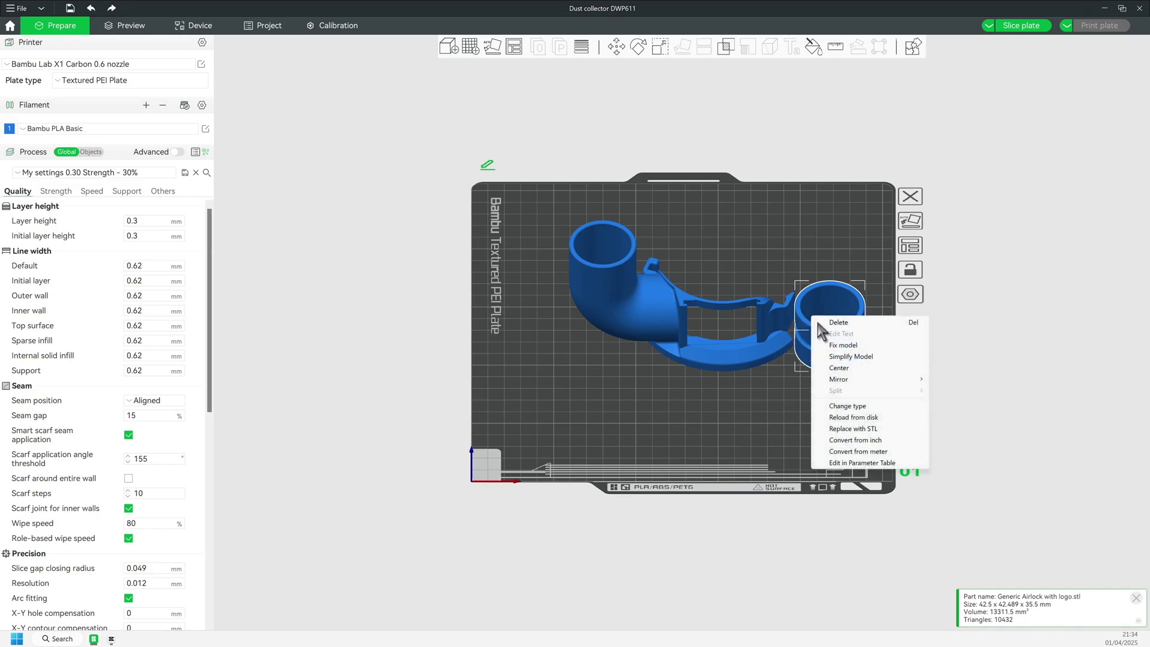
pyautogui.click(840, 368)
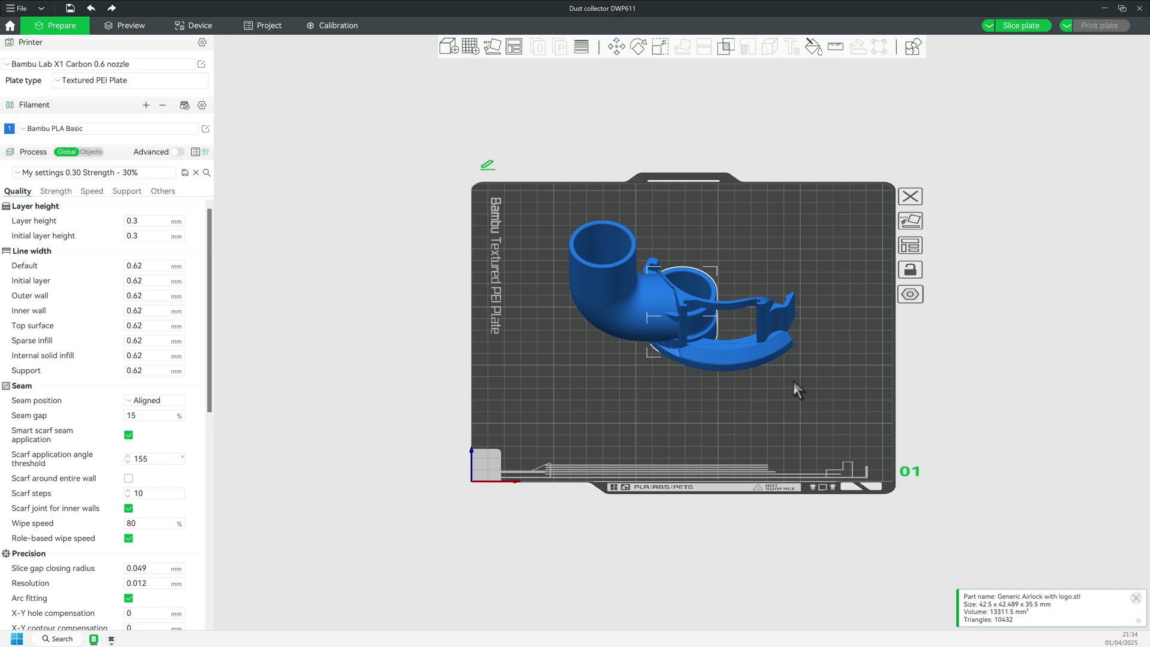
pyautogui.press('Delete')
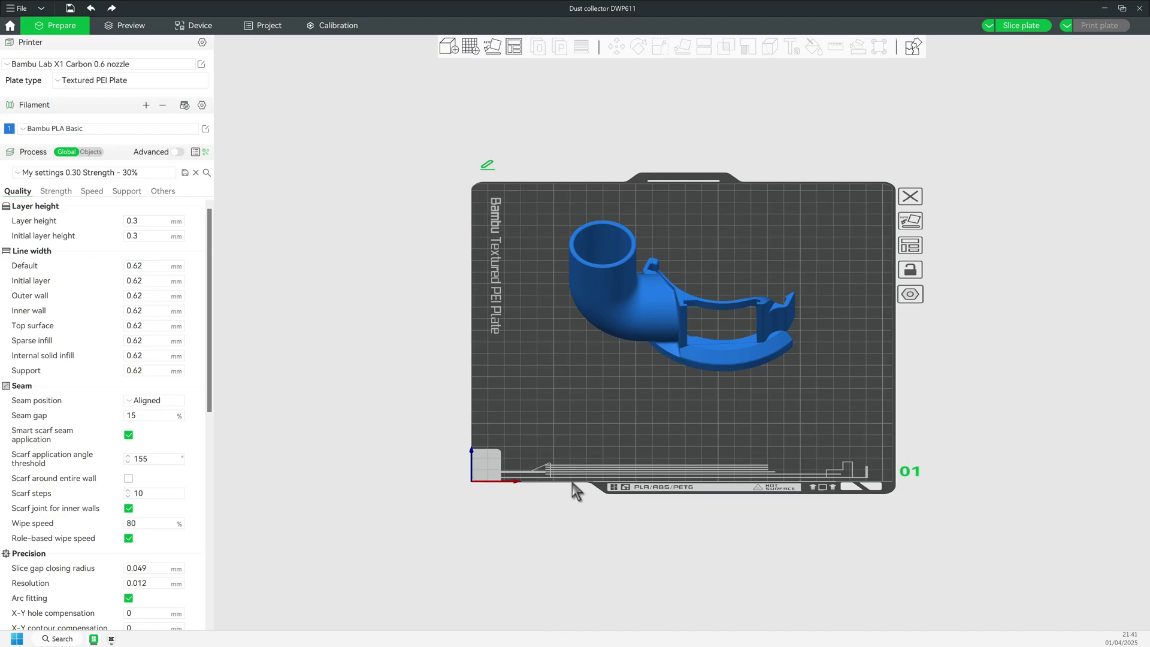
# Add a Cylinder primitive to the plate and center it.
pyautogui.rightClick(746, 228)
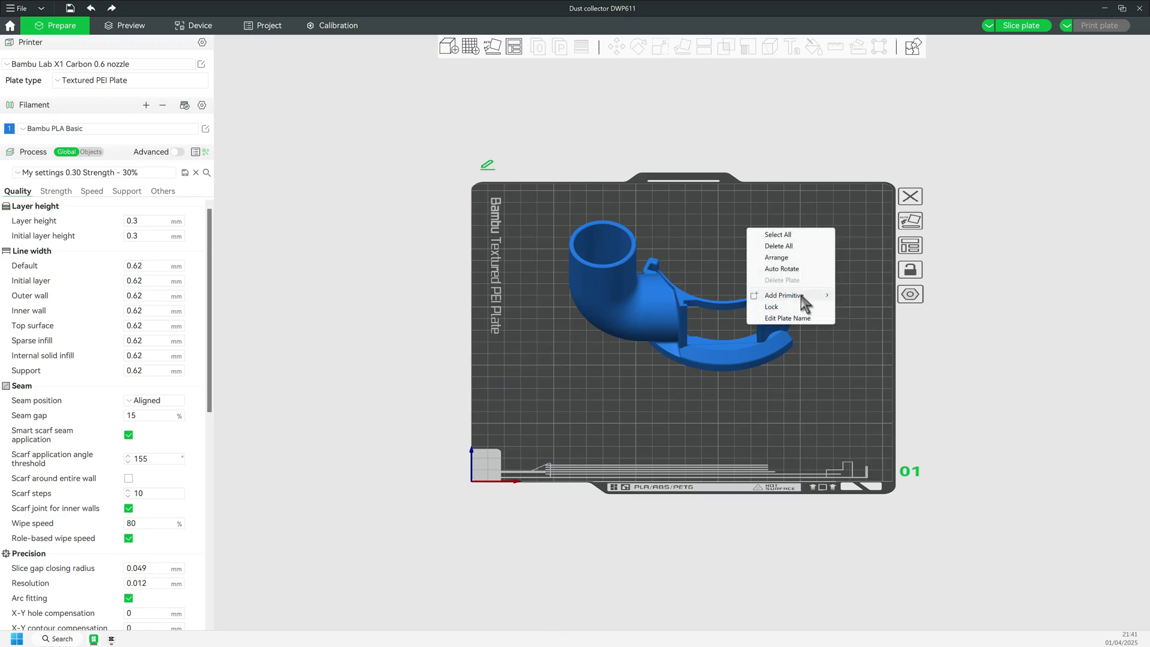
pyautogui.moveTo(785, 295)
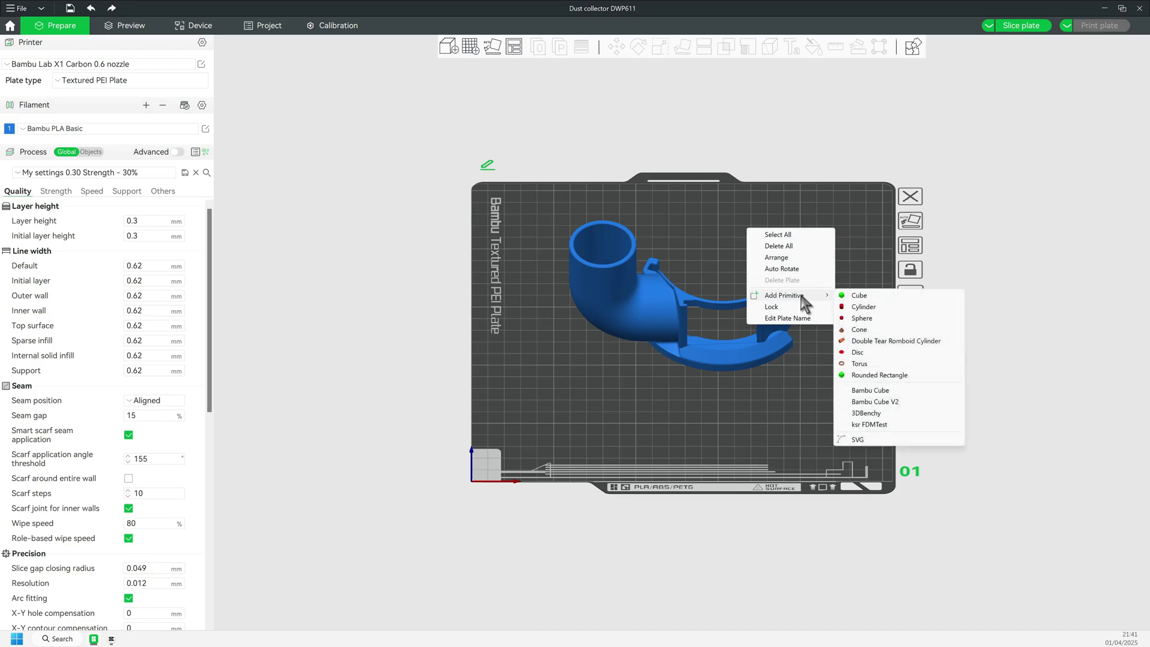
pyautogui.click(864, 308)
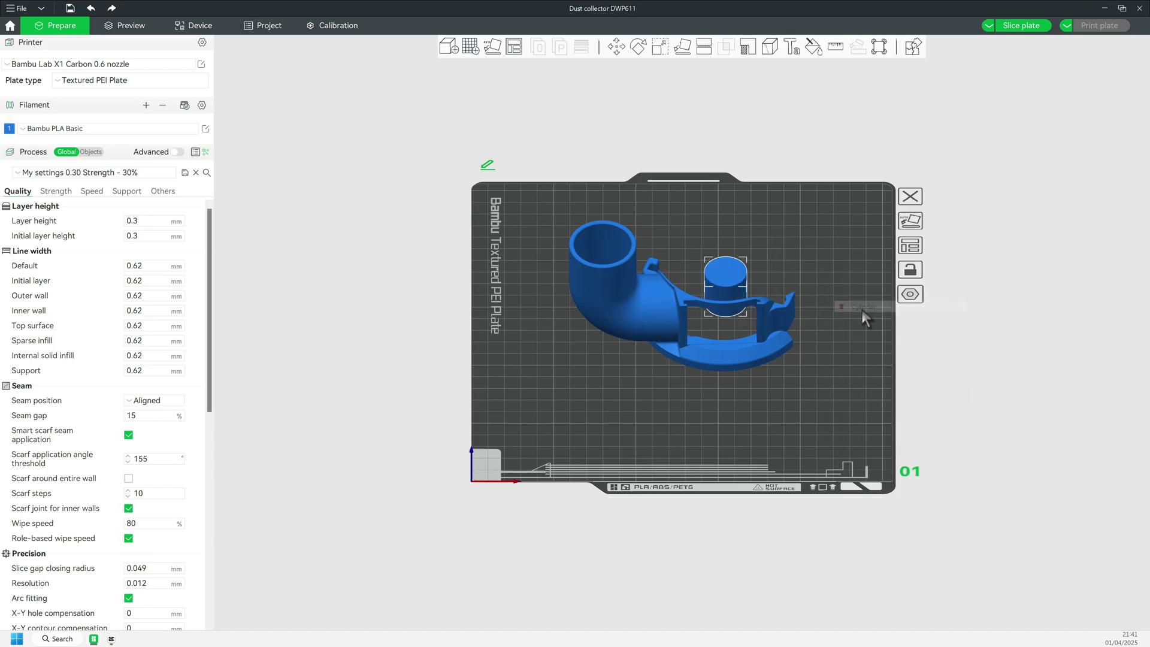
pyautogui.rightClick(731, 277)
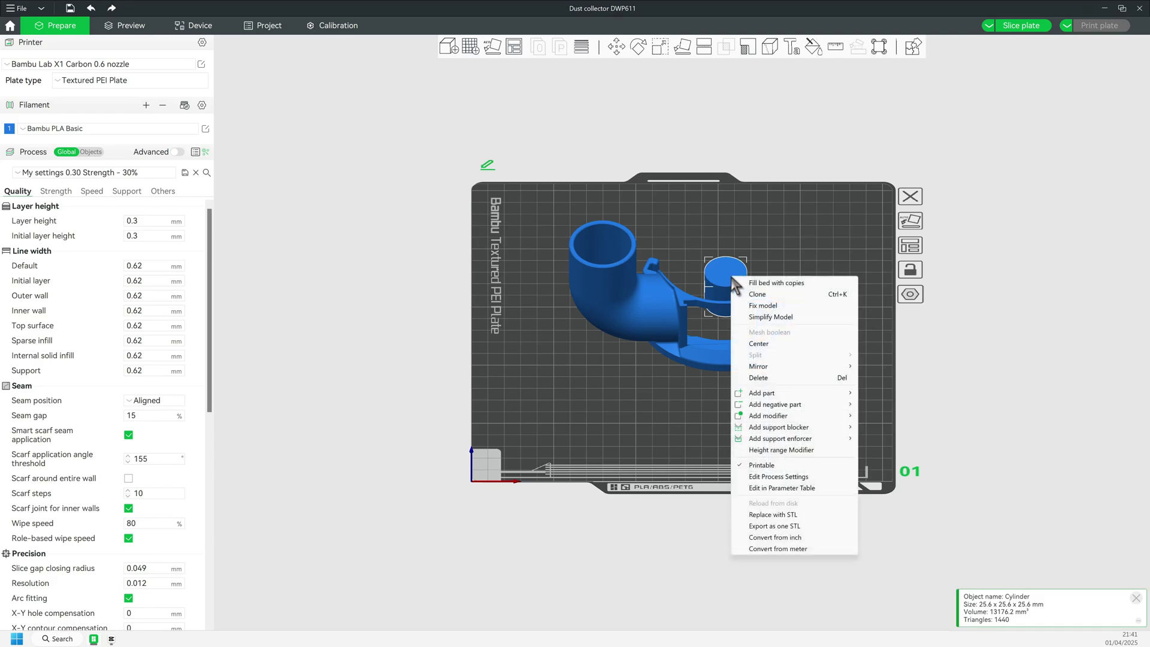
pyautogui.click(761, 345)
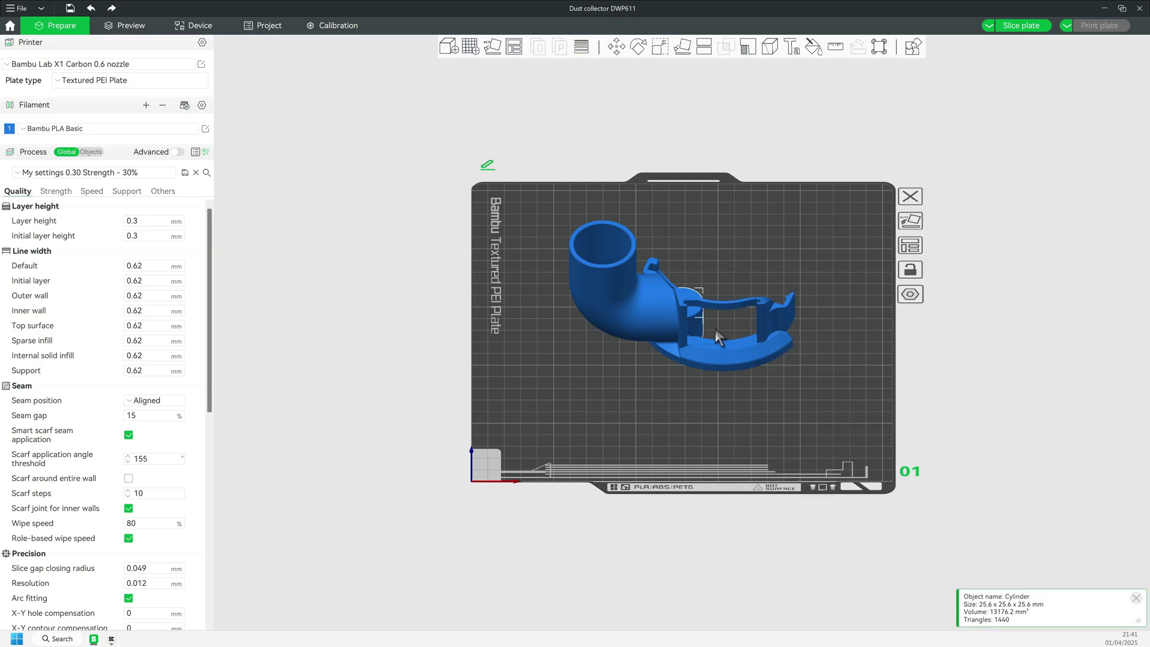
# Scale the cylinder non-uniformly to 10 × 10 × 78 mm, then deselect it.
pyautogui.click(660, 52)
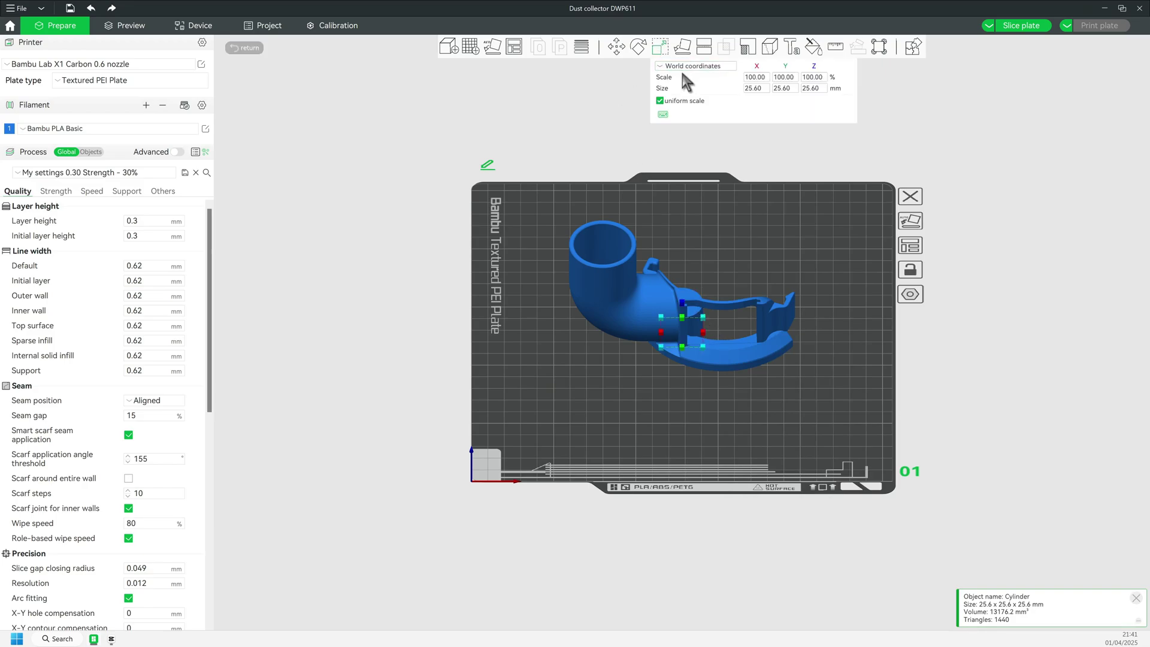
pyautogui.click(660, 102)
pyautogui.click(750, 90)
pyautogui.press('Tab')
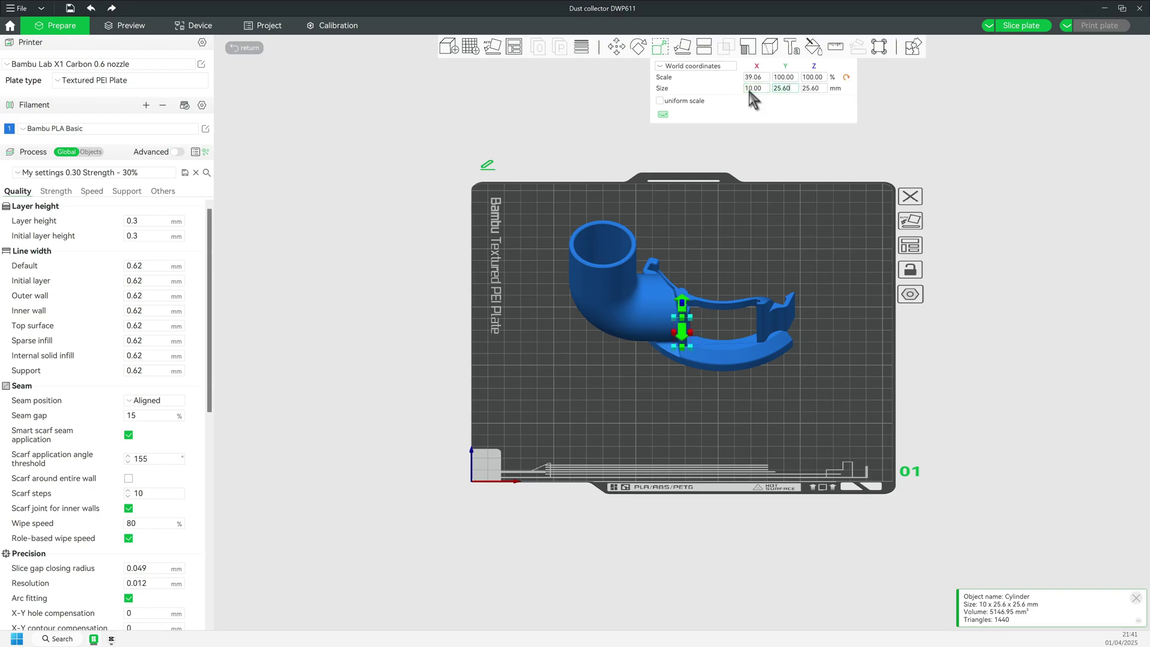
pyautogui.write('10')
pyautogui.press('Tab')
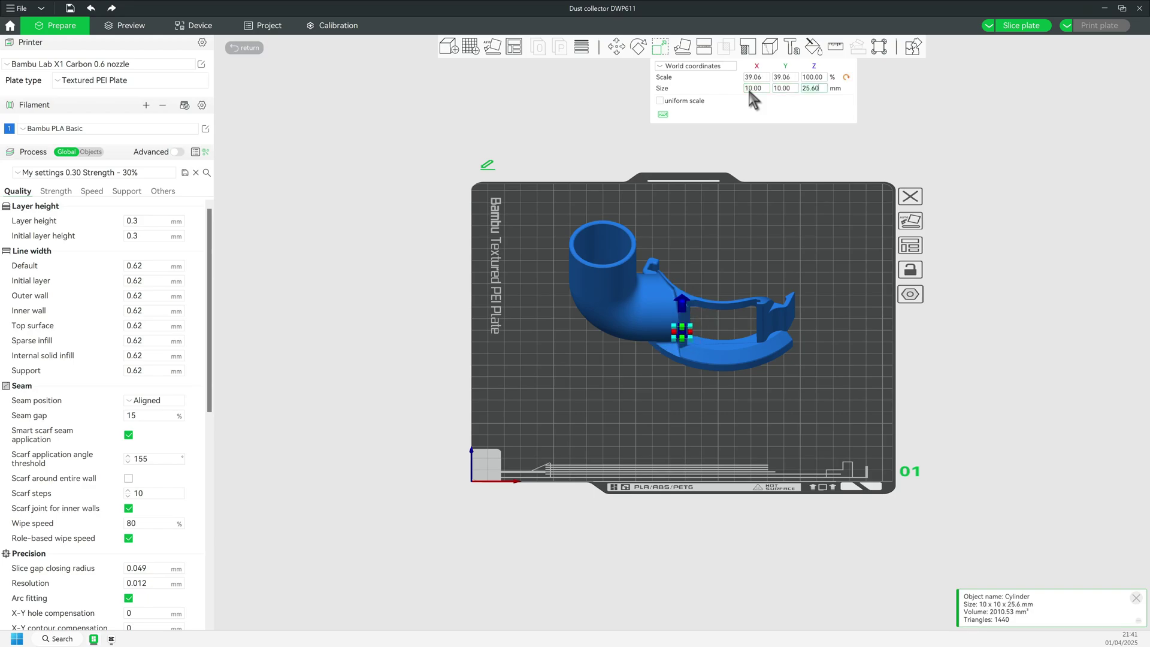
pyautogui.write('78')
pyautogui.press('Return')
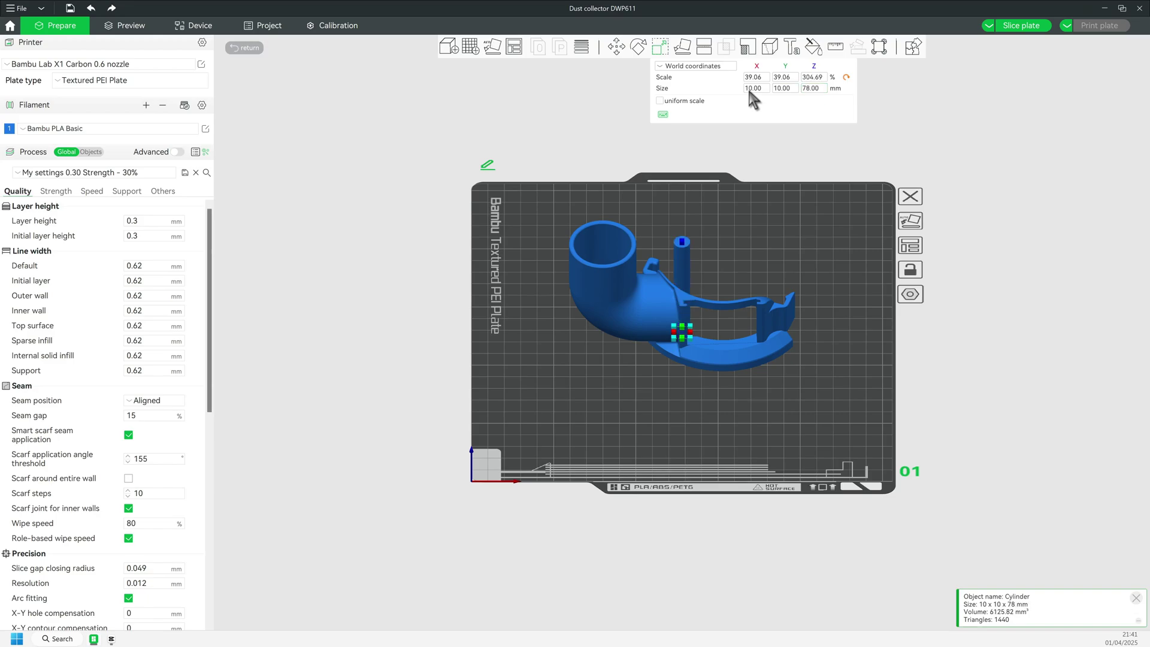
pyautogui.click(803, 224)
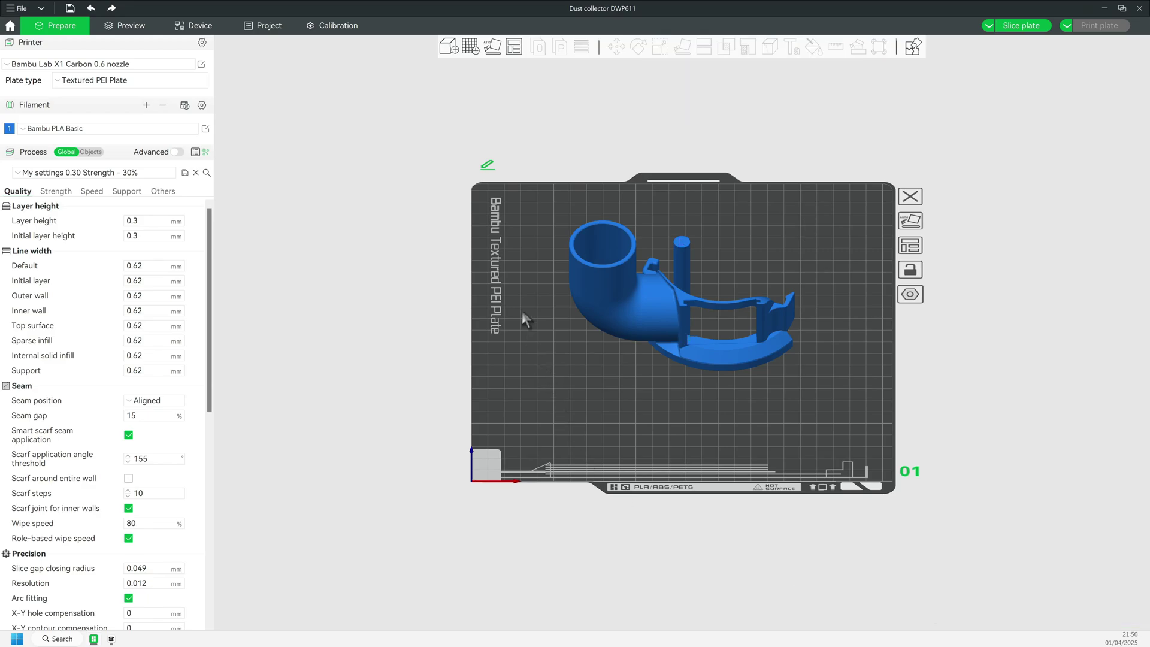
# Select both objects and measure from the 40 mm port rim to the cylinder top: X 48.20, Y 1.63.
pyautogui.keyDown('shift'); pyautogui.moveTo(514, 201); pyautogui.dragTo(823, 391); pyautogui.keyUp('shift')
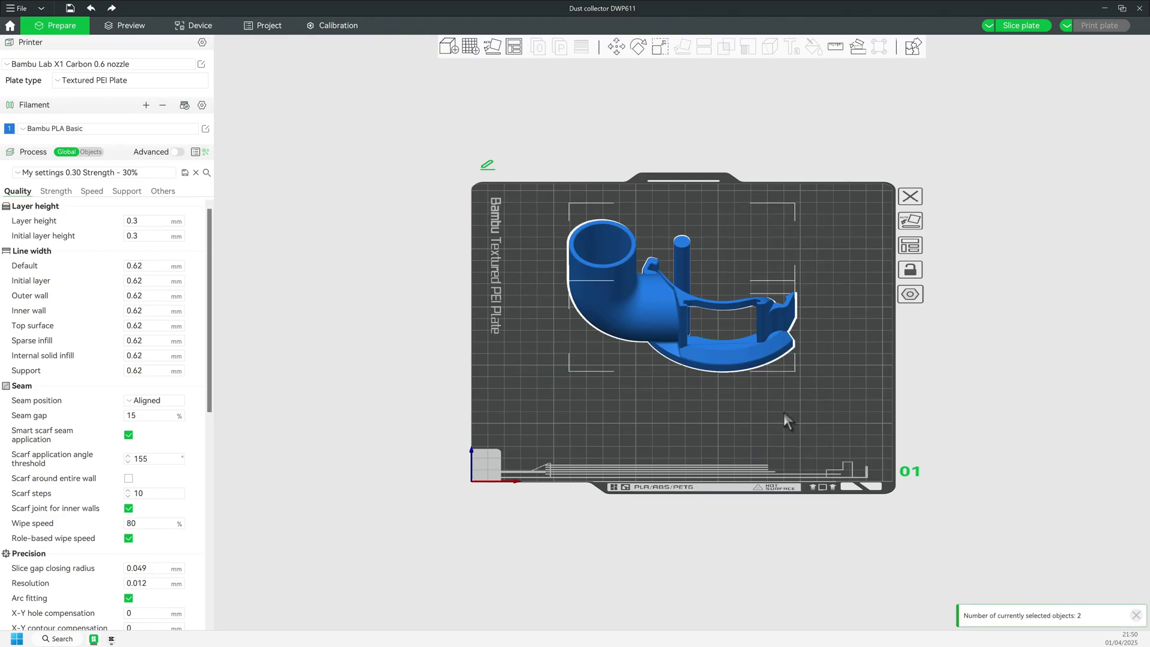
pyautogui.click(835, 47)
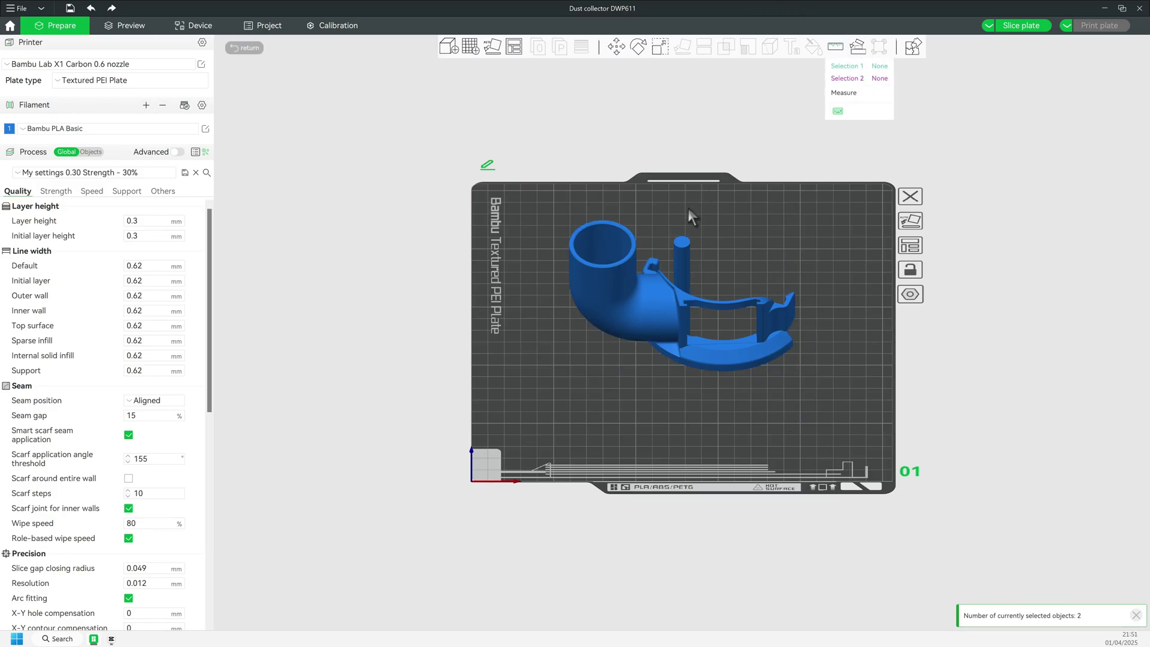
pyautogui.click(635, 247)
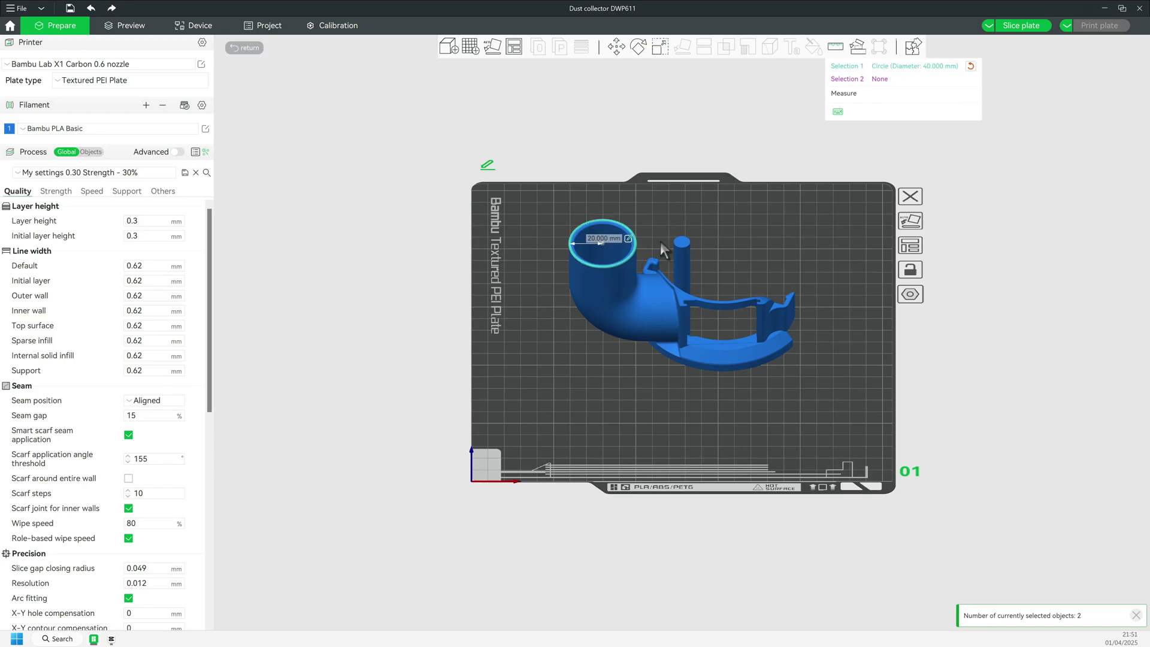
pyautogui.click(683, 243)
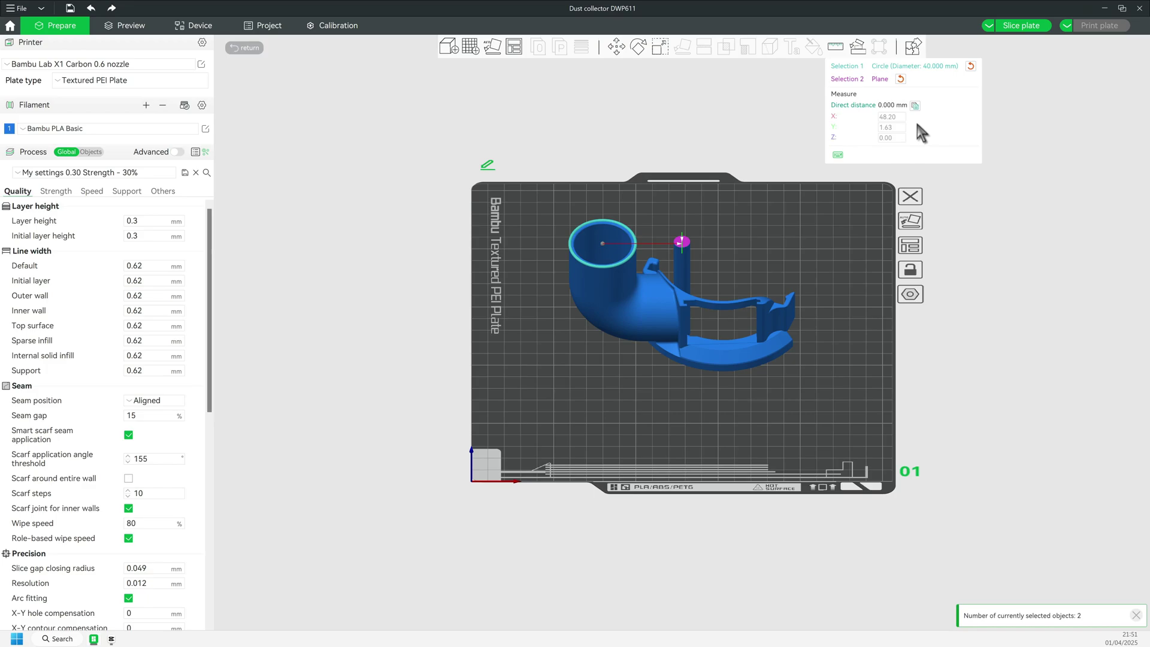
pyautogui.click(815, 252)
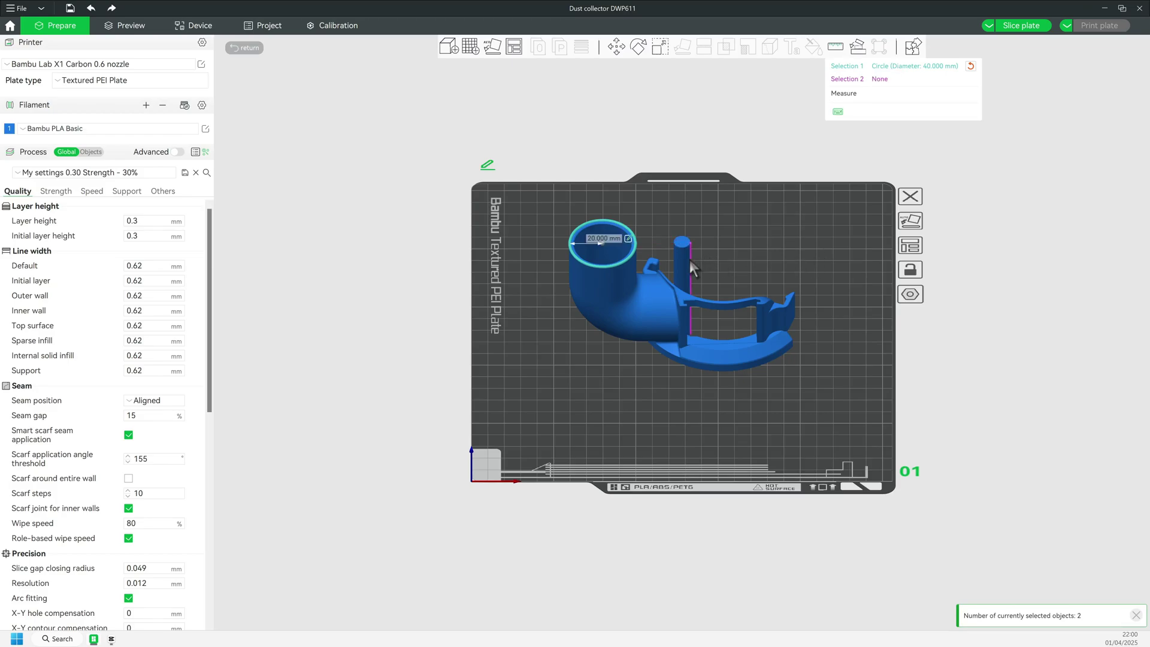
# Leave Measure mode and delete the helper cylinder.
pyautogui.press('Escape')
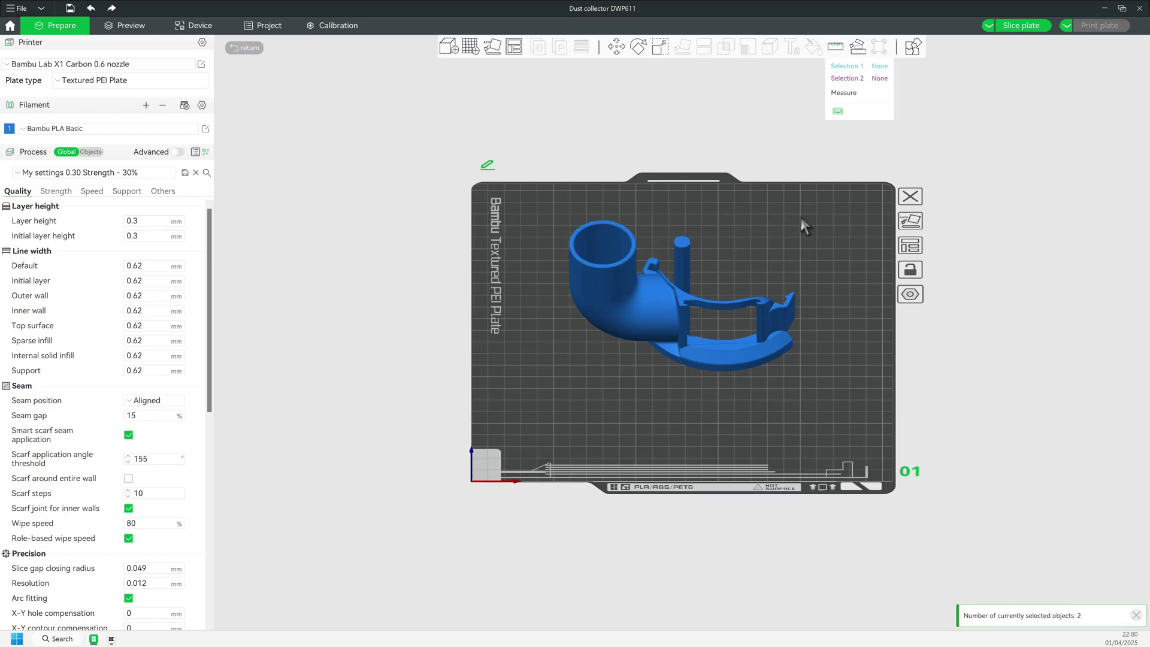
pyautogui.click(813, 364)
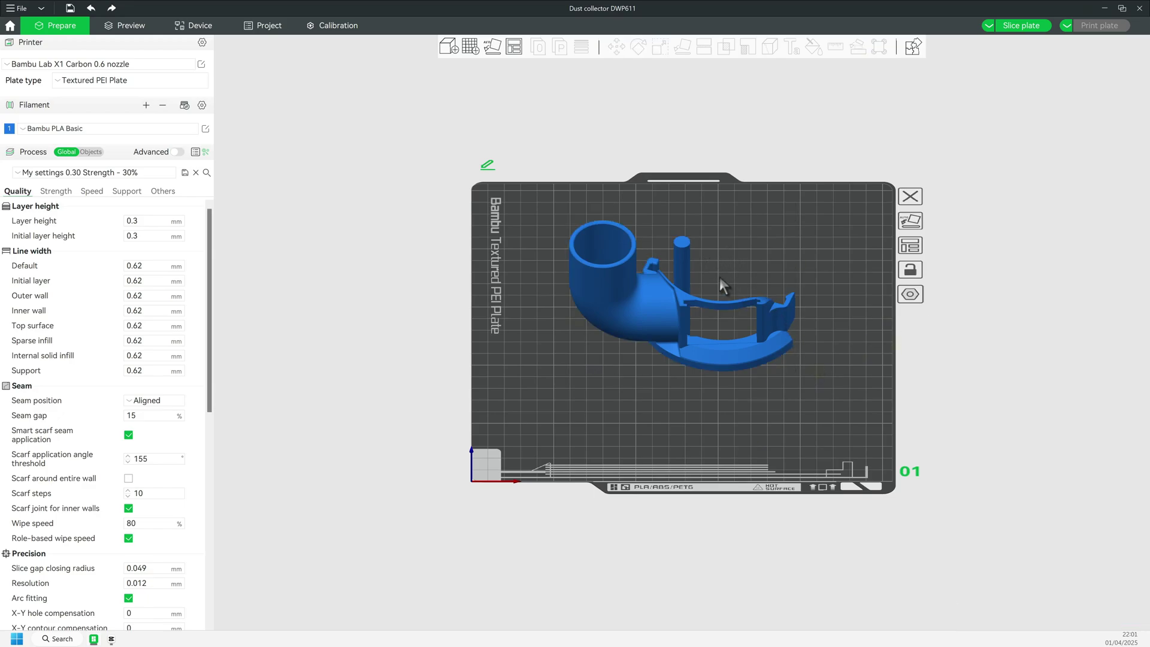
pyautogui.click(683, 262)
pyautogui.press('Delete')
# Load Generic Airlock with logo.stl as a part of the dust collector.
pyautogui.click(633, 313)
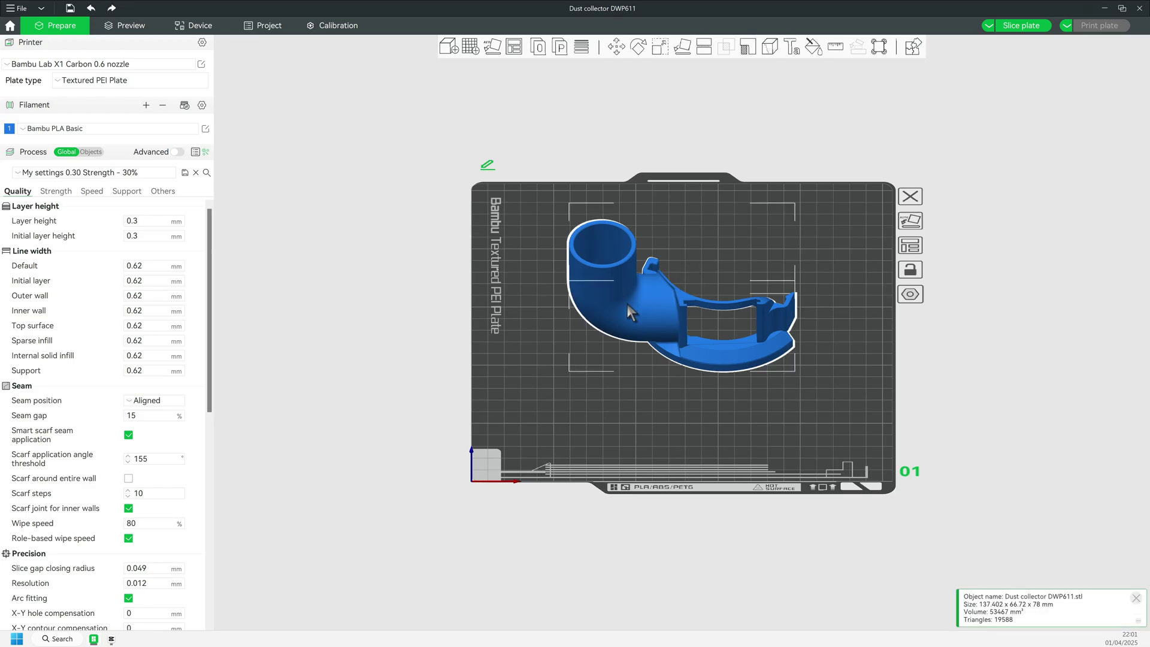
pyautogui.rightClick(630, 312)
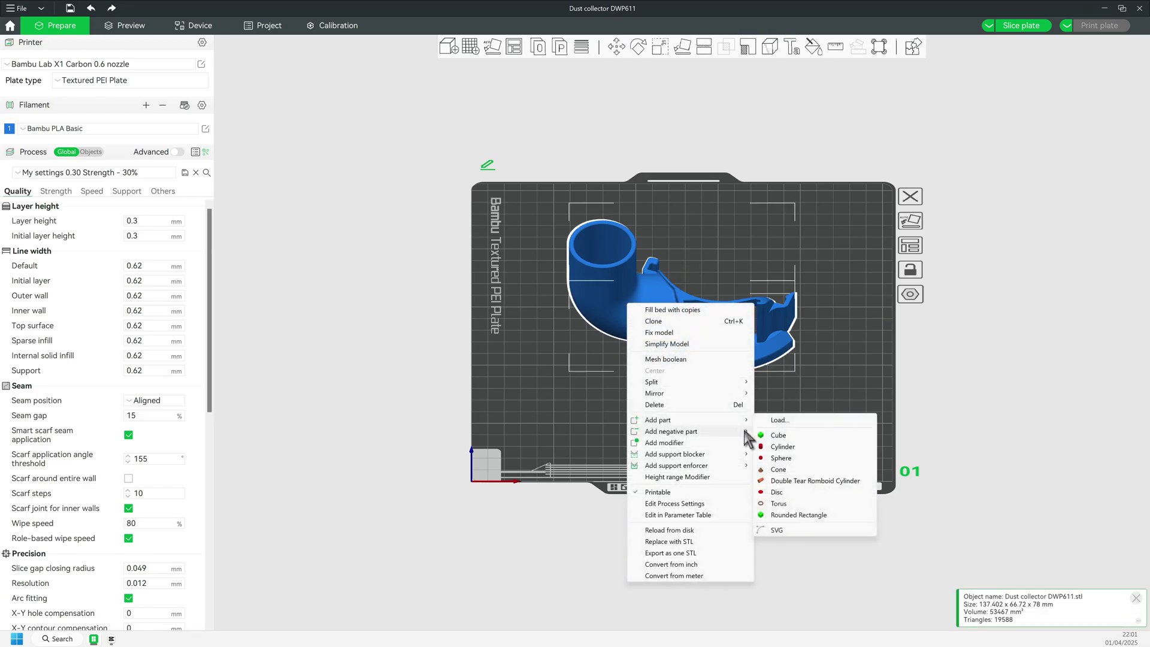
pyautogui.click(786, 419)
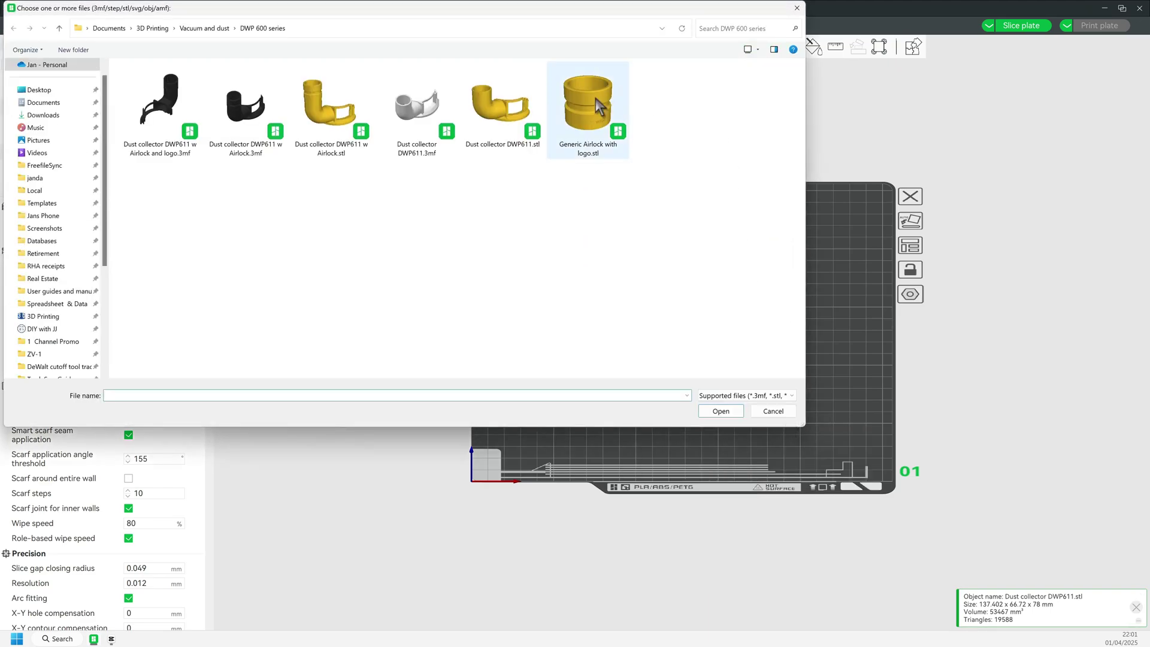
pyautogui.click(593, 120)
pyautogui.doubleClick(593, 120)
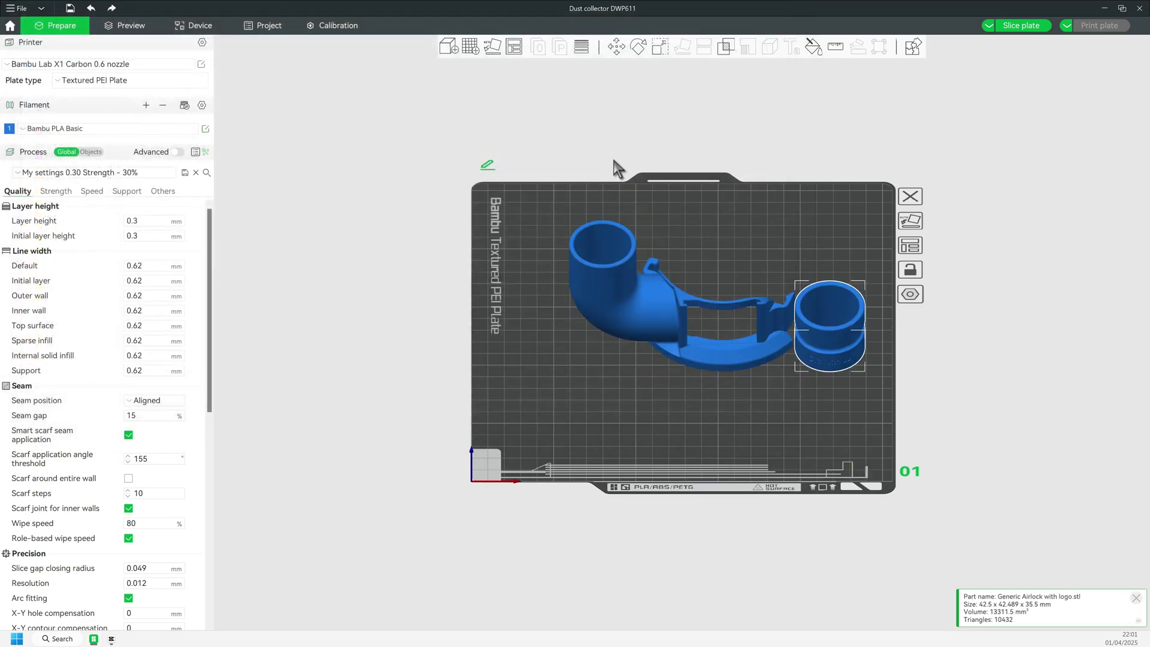
# Center the airlock, then move it to X -48.20, Y -1.63, Z 56.75.
pyautogui.rightClick(823, 325)
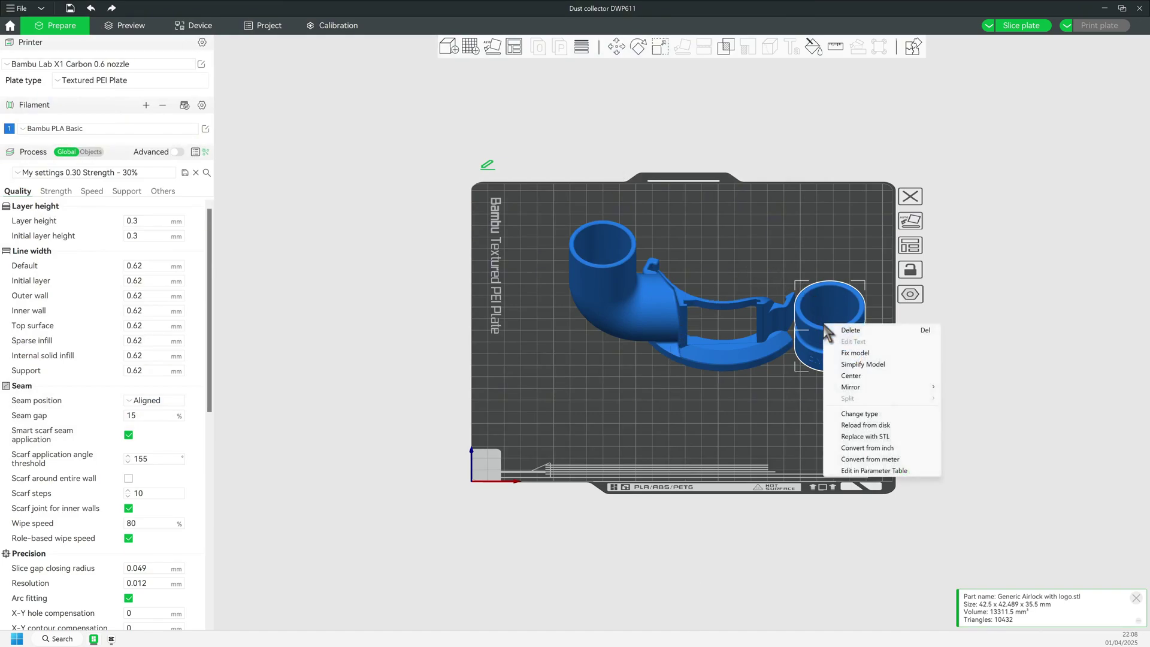
pyautogui.click(851, 375)
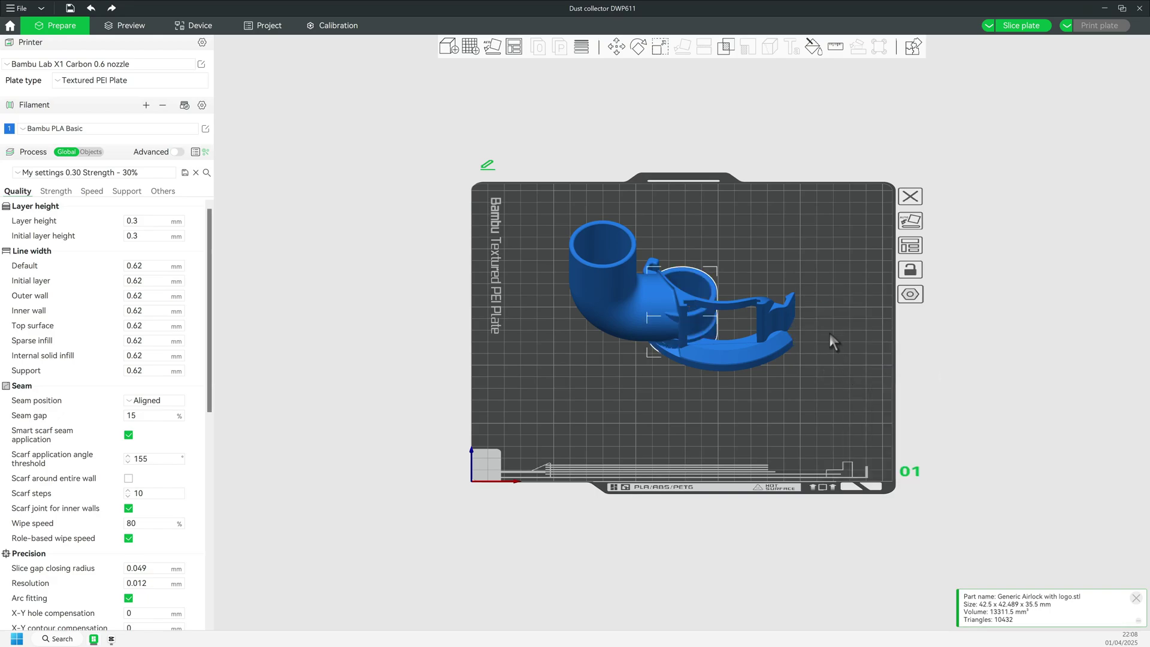
pyautogui.click(617, 47)
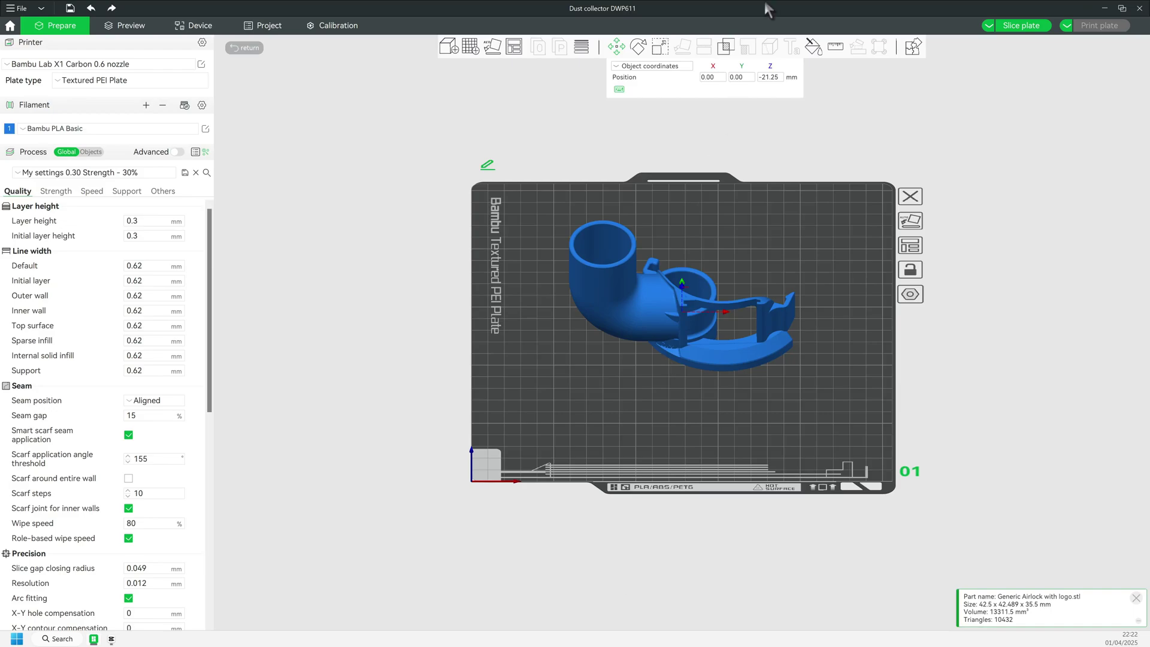
pyautogui.click(719, 77)
pyautogui.press('Tab')
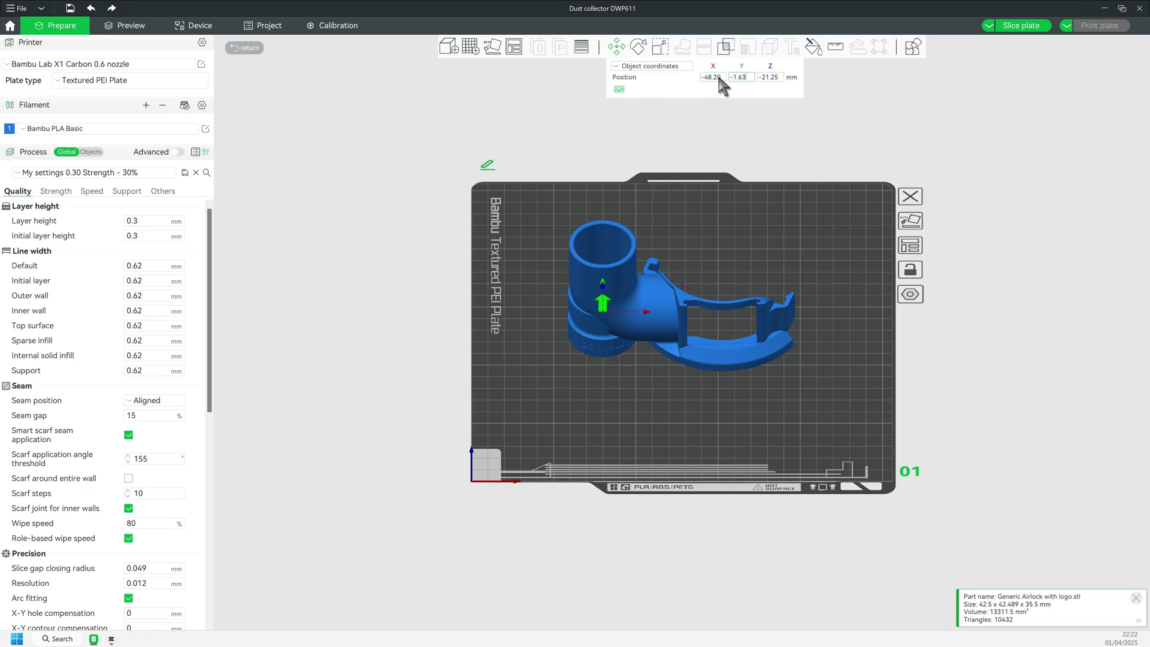
pyautogui.press('Tab')
pyautogui.write('56')
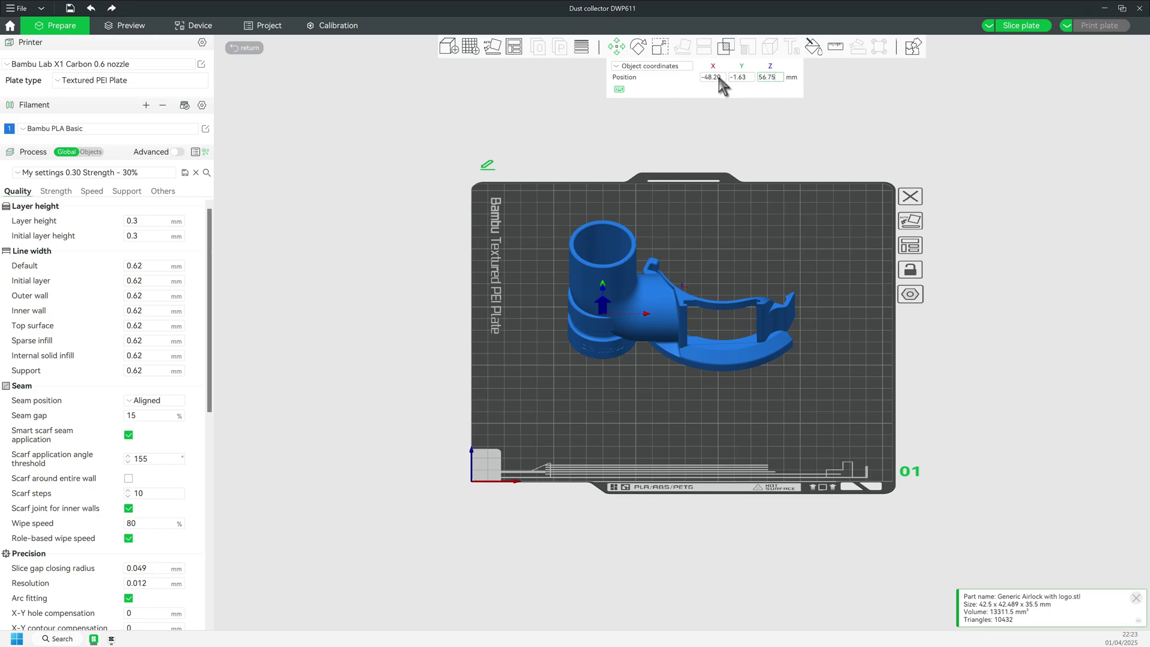
pyautogui.write('.75')
pyautogui.press('Return')
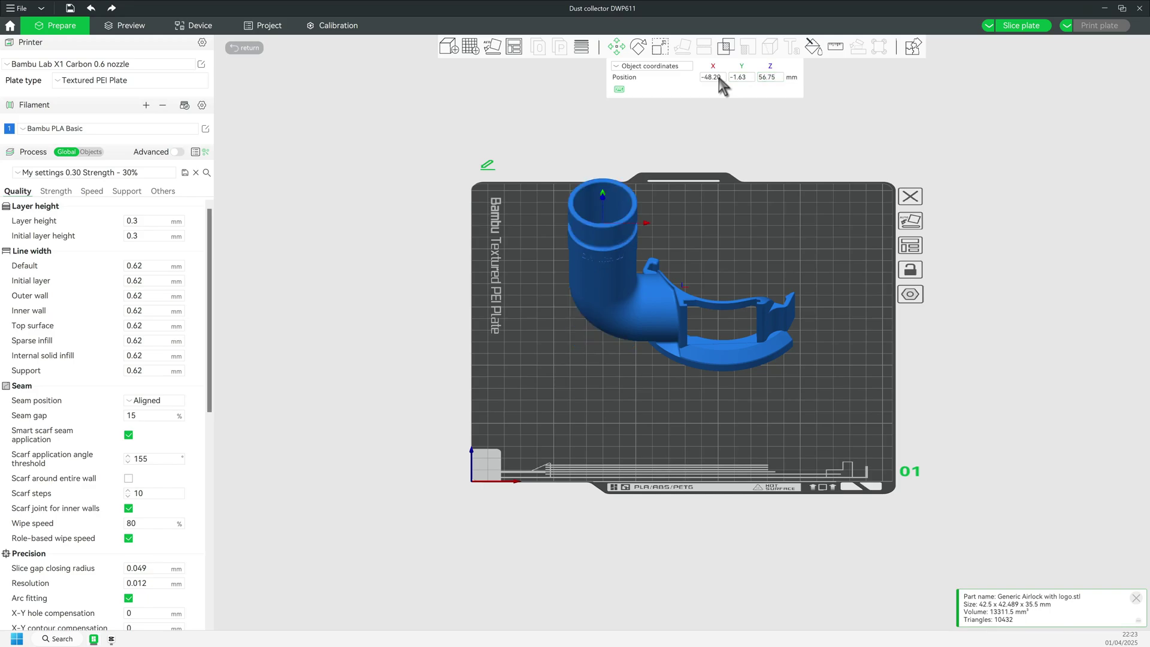
# Select and nudge the dust collector, then orbit, zoom and pan to a close side view.
pyautogui.click(731, 232)
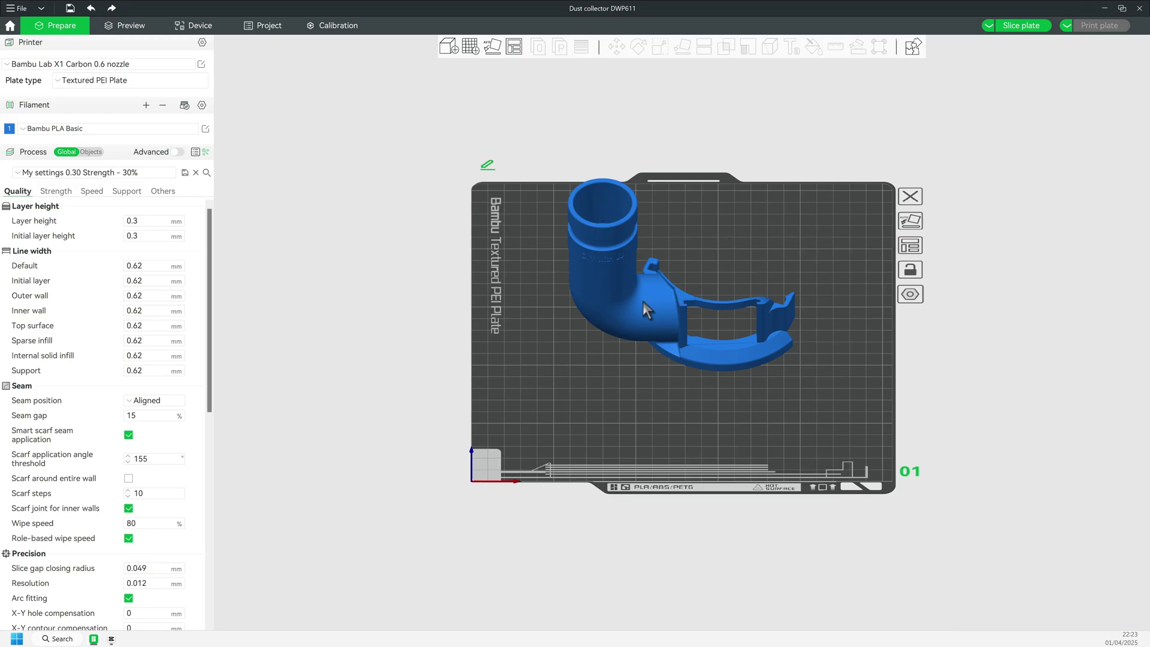
pyautogui.click(626, 302)
pyautogui.moveTo(624, 299); pyautogui.dragTo(610, 328)
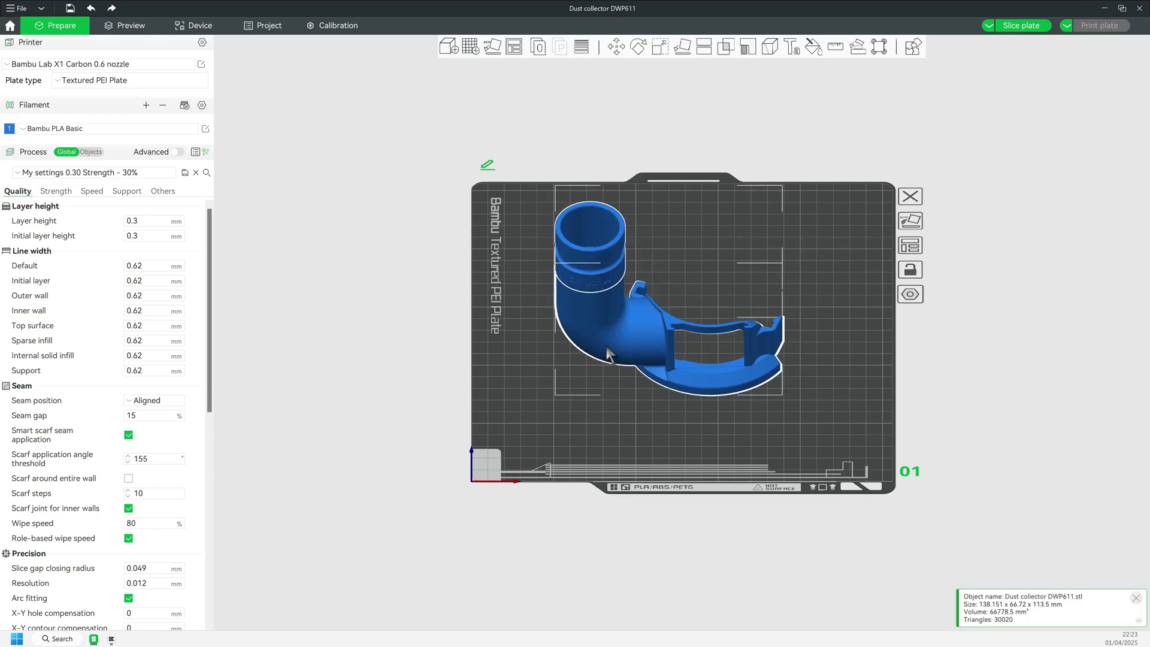
pyautogui.moveTo(646, 415)
pyautogui.mouseDown()
pyautogui.moveTo(658, 384)
pyautogui.moveTo(679, 408)
pyautogui.moveTo(662, 410)
pyautogui.mouseUp()
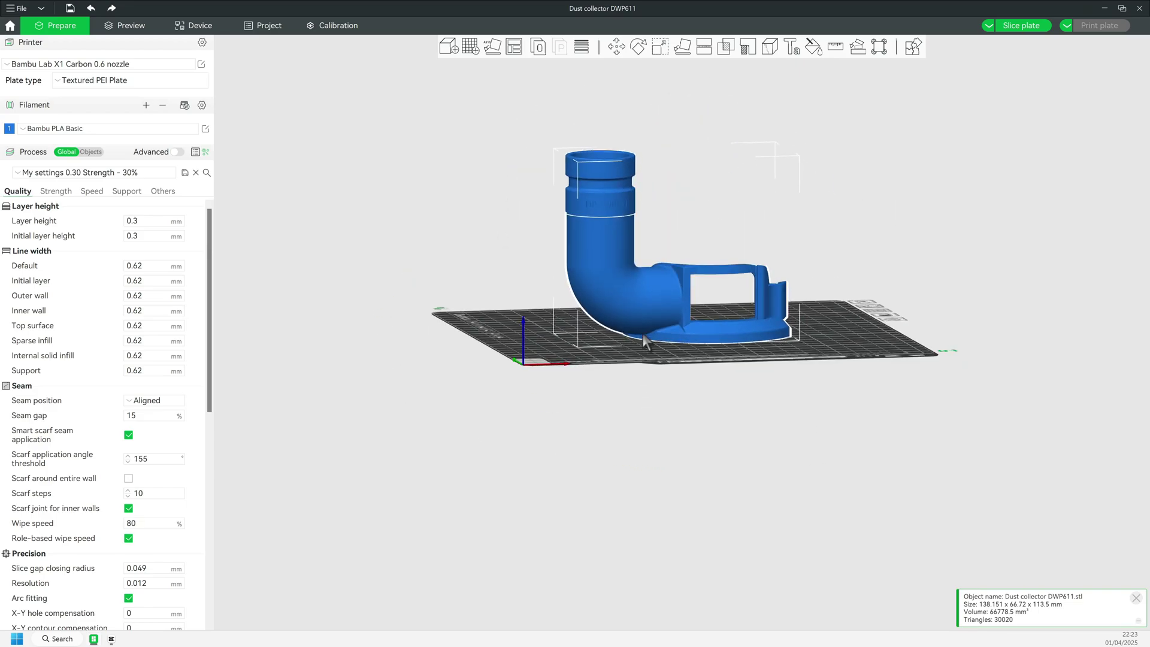
pyautogui.click(814, 334)
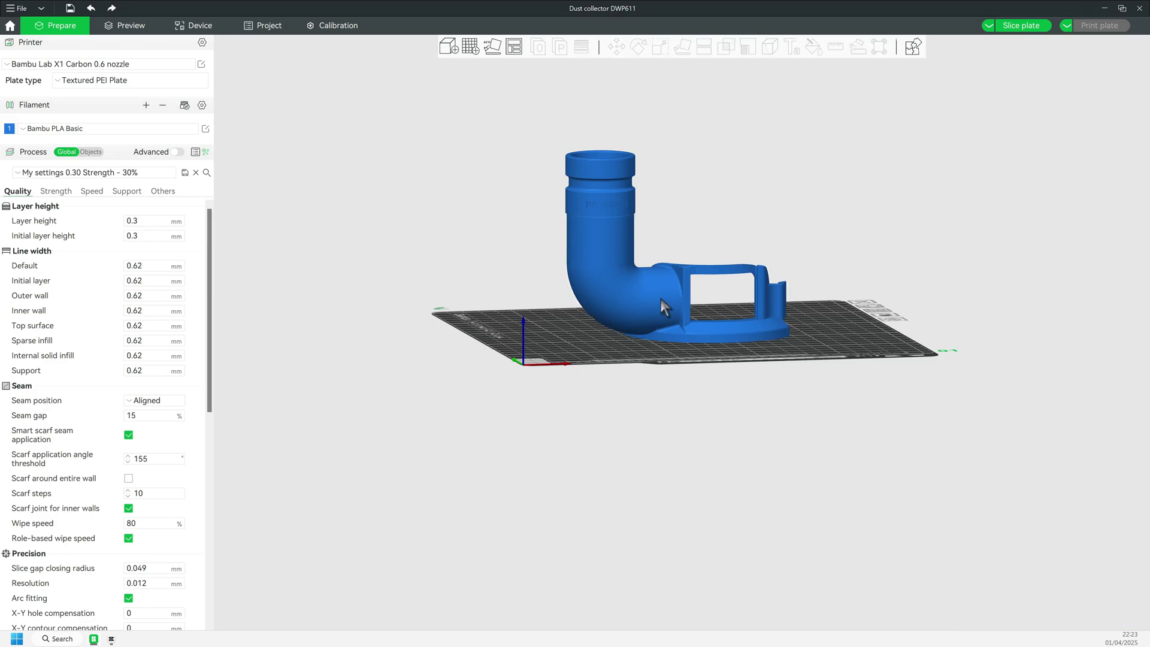
pyautogui.scroll(1, 663, 306)
pyautogui.scroll(3, 661, 300)
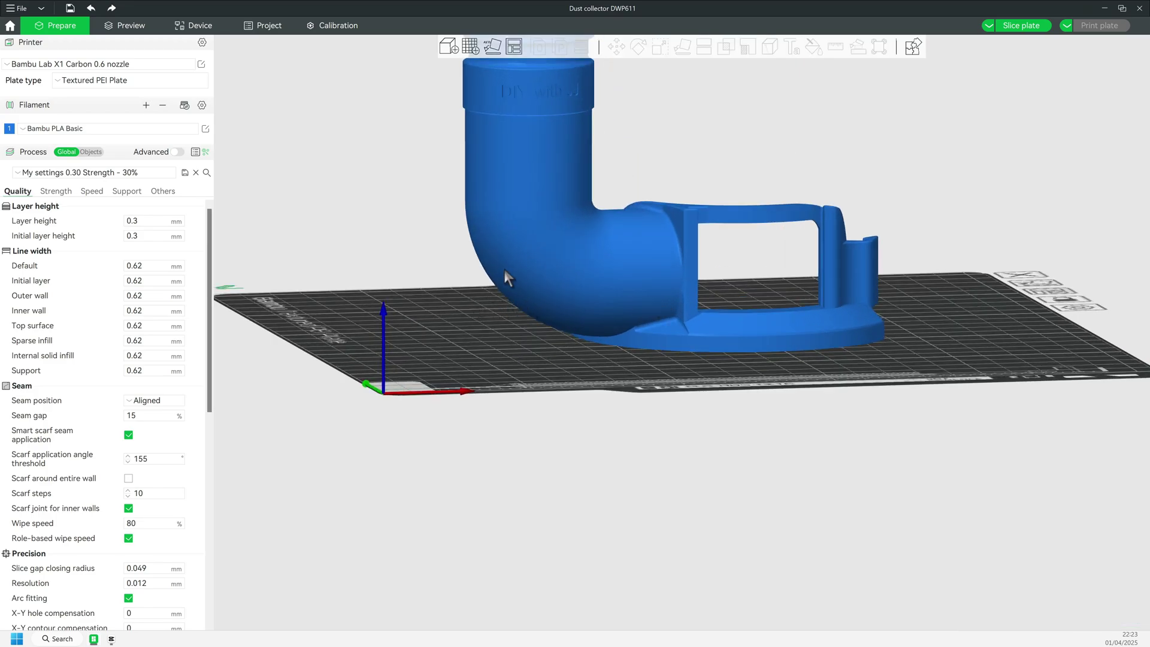
pyautogui.moveTo(489, 334); pyautogui.dragTo(523, 480, button='middle')
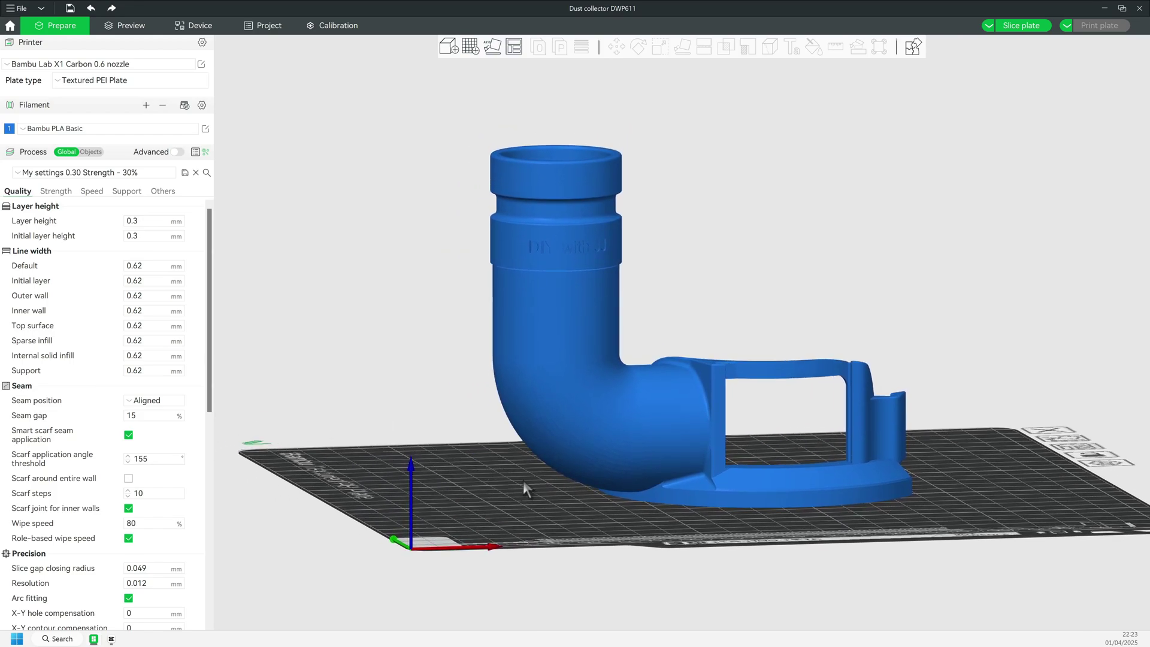